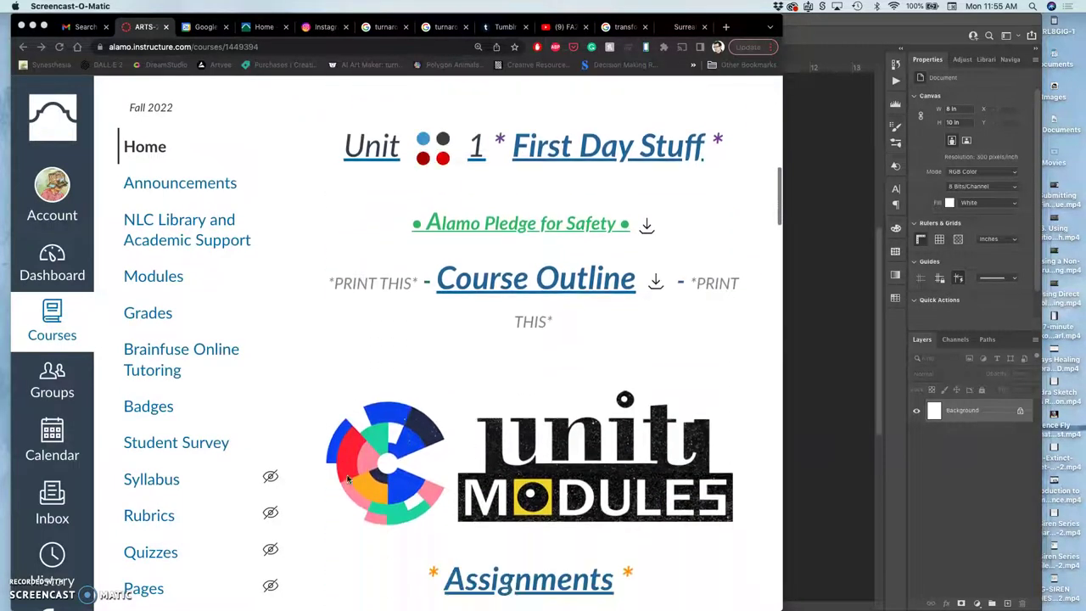
scroll(347, 480, "down", 3)
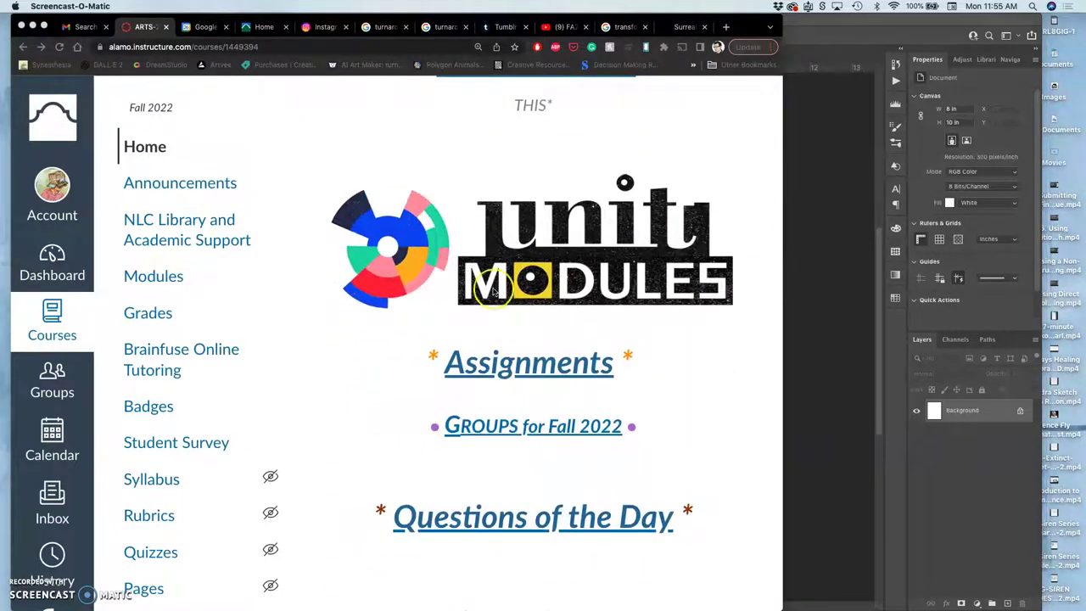
Open Unit Modules, zoom out so Units 1–8 fit, and enter the Unit 7 GIF Animation page.
left_click(492, 291)
left_click(523, 282)
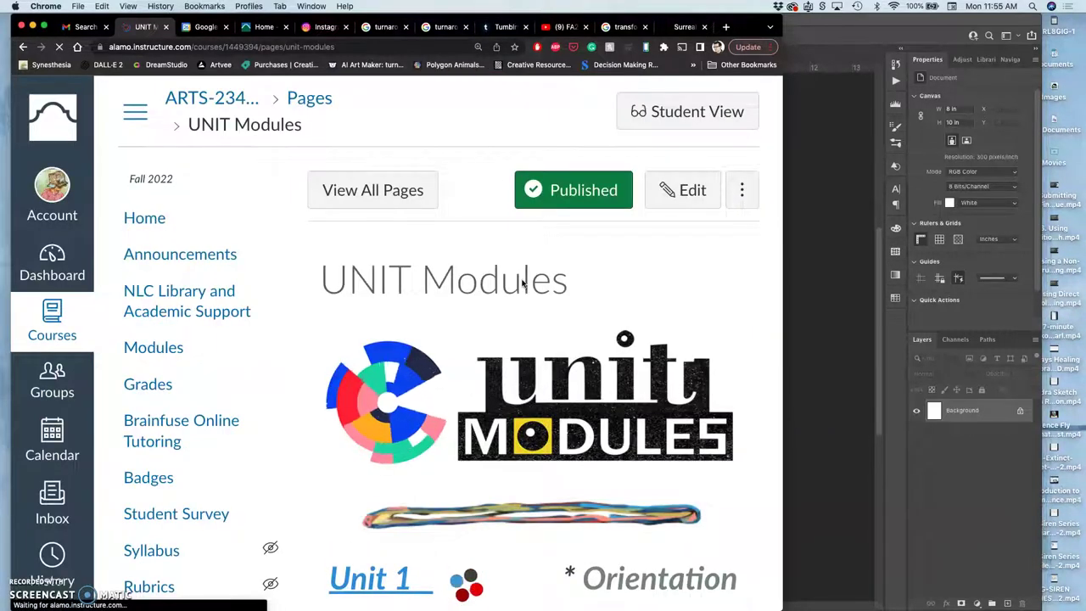
scroll(523, 283, "down", 10)
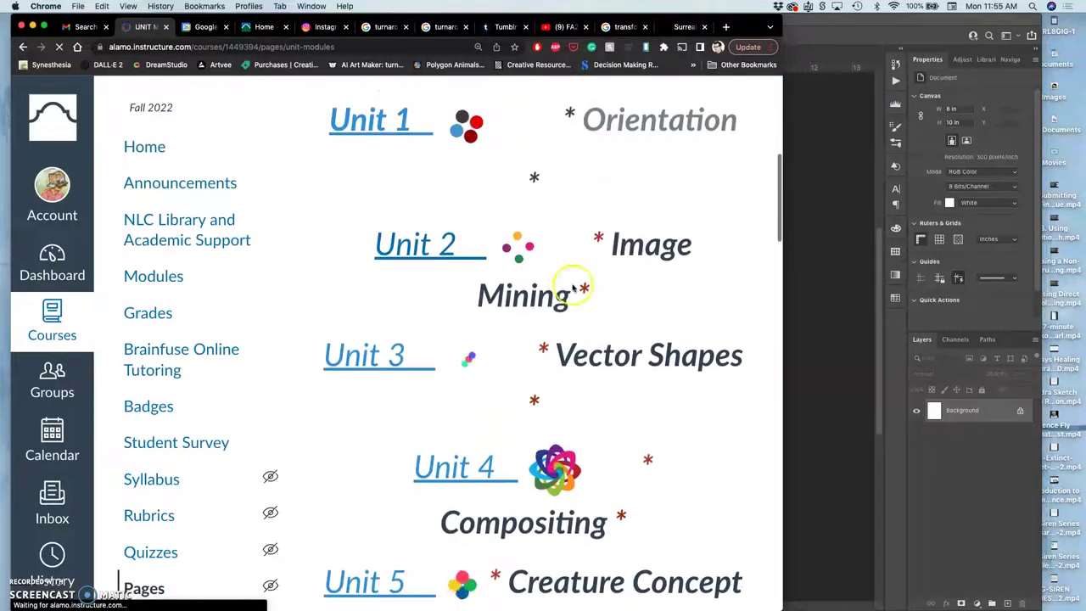
key("super+minus")
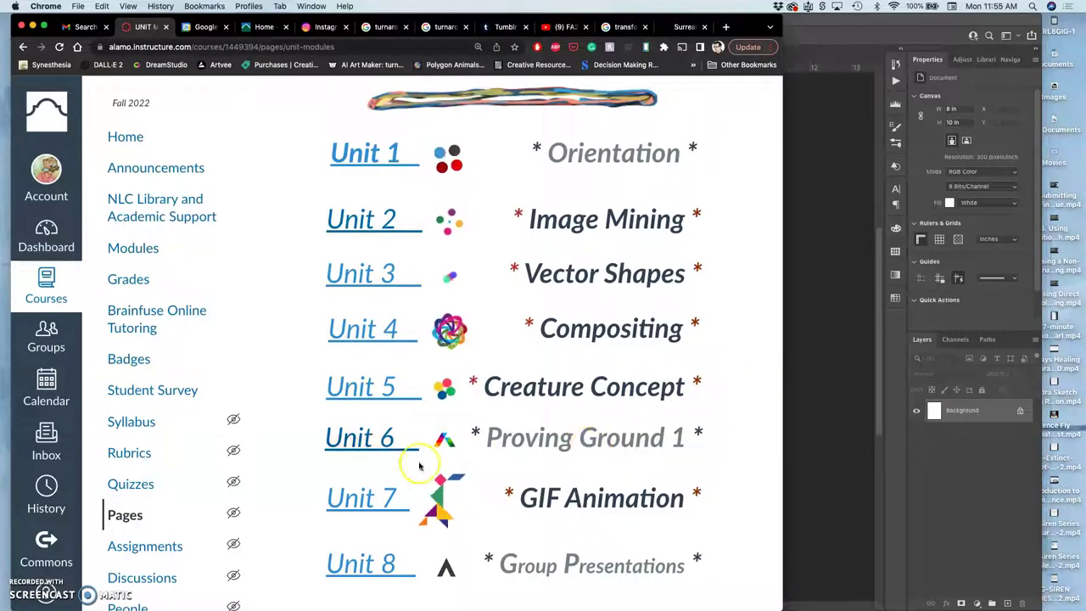
left_click(354, 504)
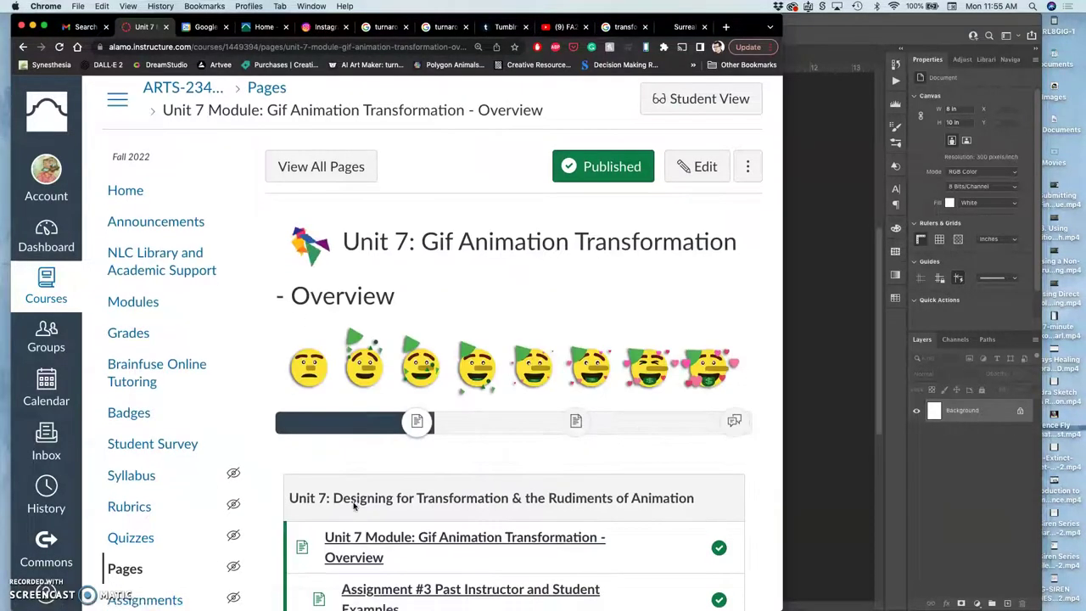
Widen the Chrome window and scroll through the Unit 7 overview's module checklist.
scroll(355, 505, "down", 2)
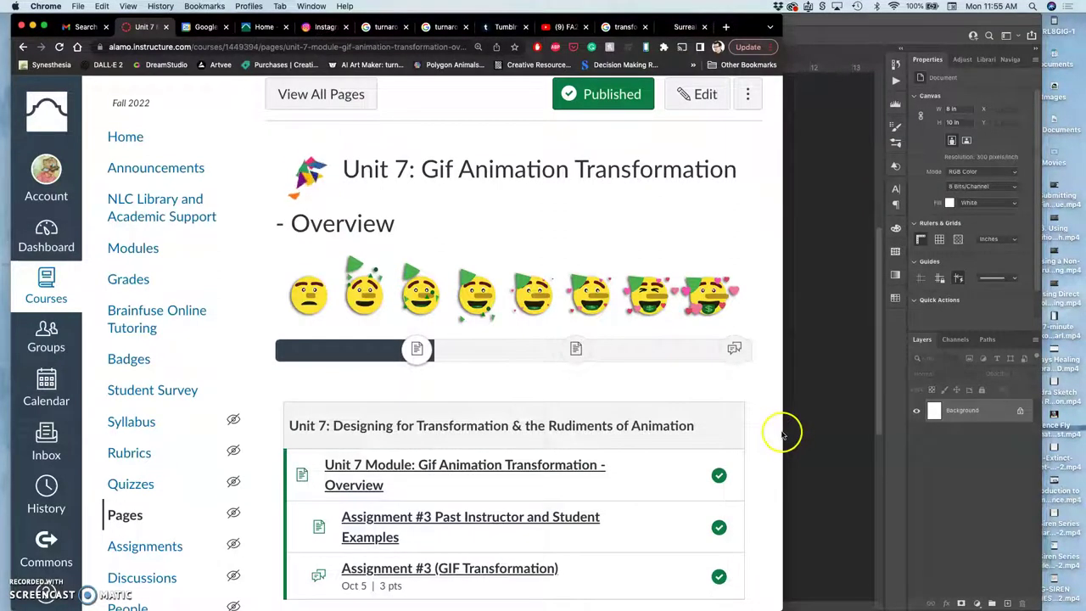
left_click_drag(782, 434, 862, 435)
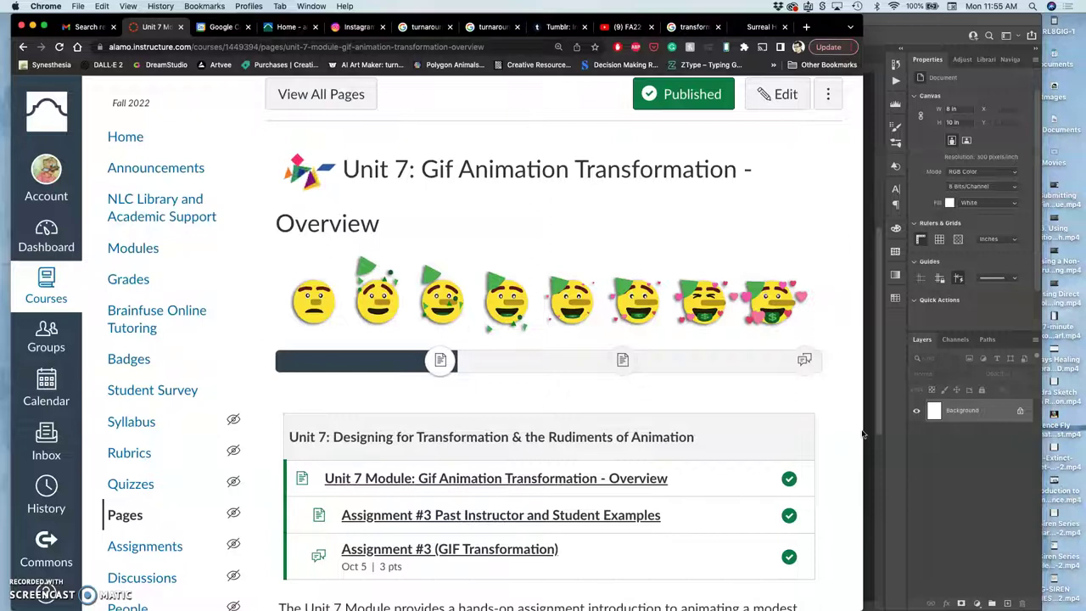
scroll(863, 434, "down", 2)
scroll(863, 434, "down", 5)
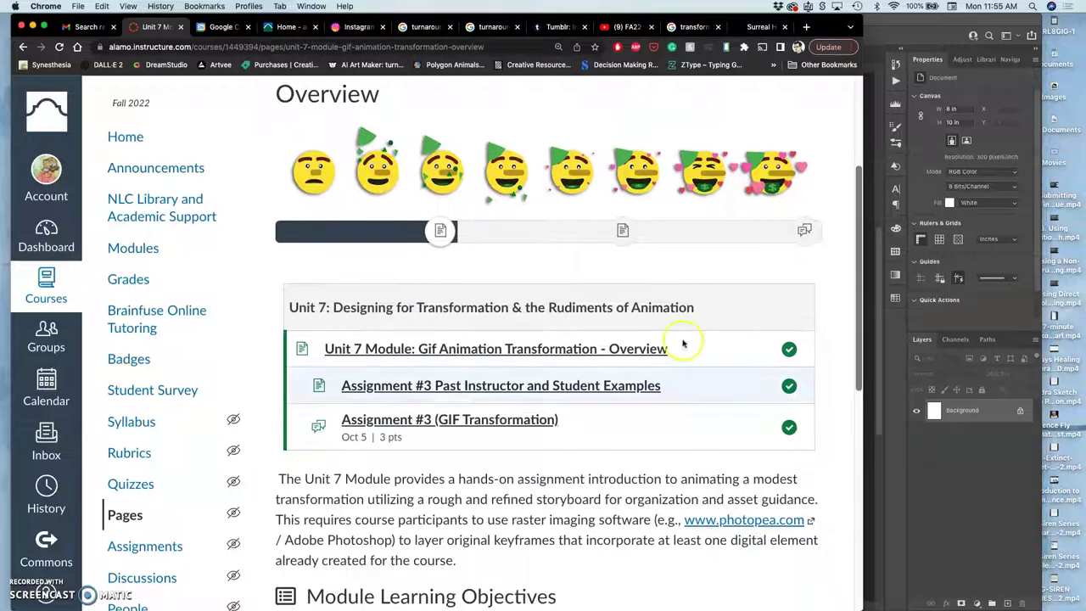
scroll(572, 309, "up", 3)
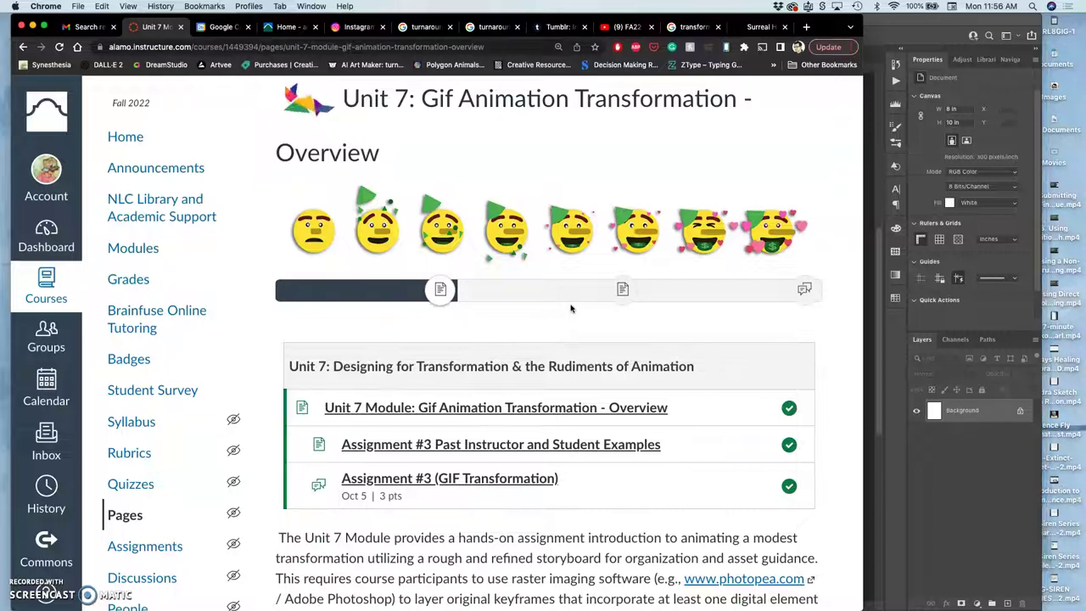
scroll(571, 309, "down", 10)
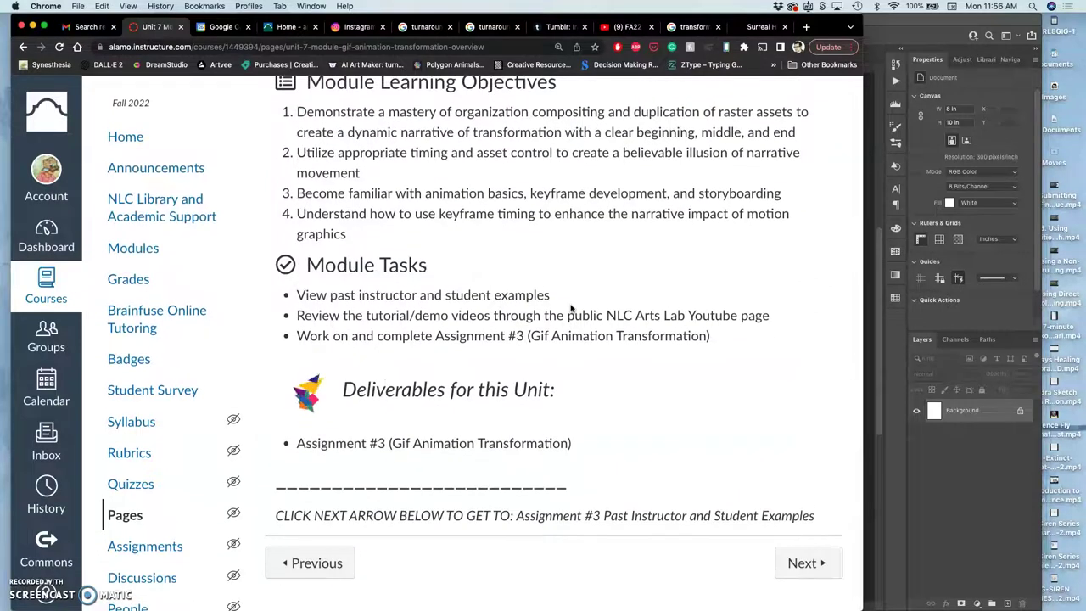
scroll(572, 309, "up", 5)
scroll(571, 309, "up", 3)
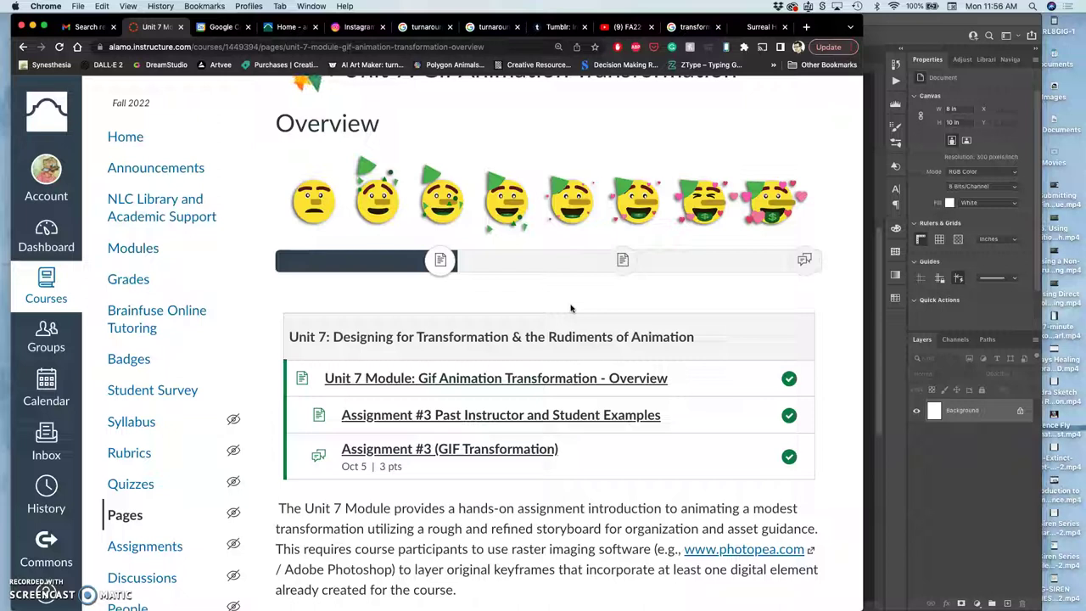
left_click(559, 389)
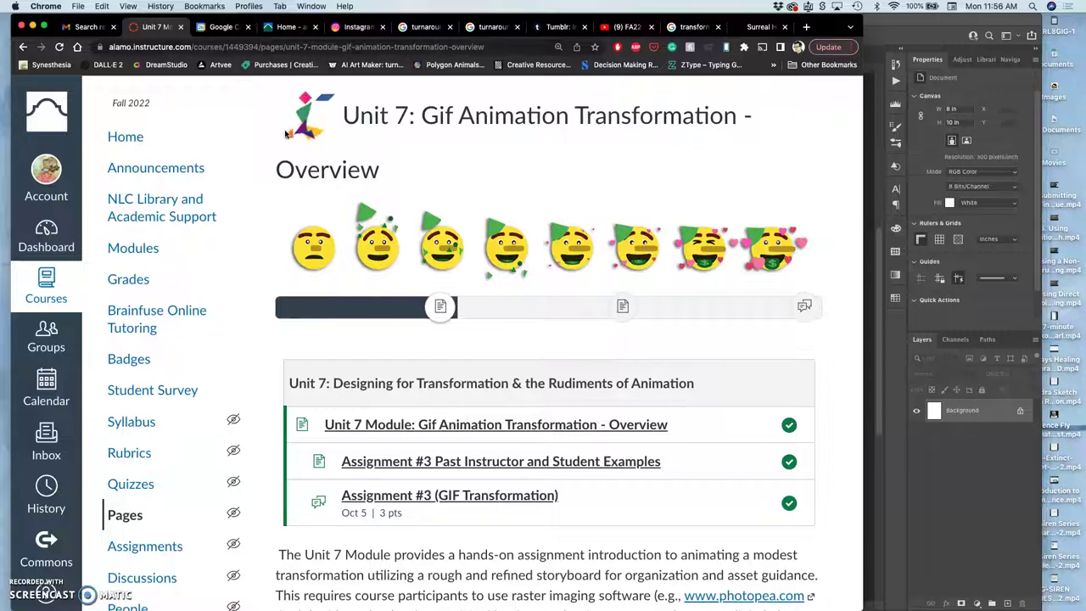
left_click(244, 37)
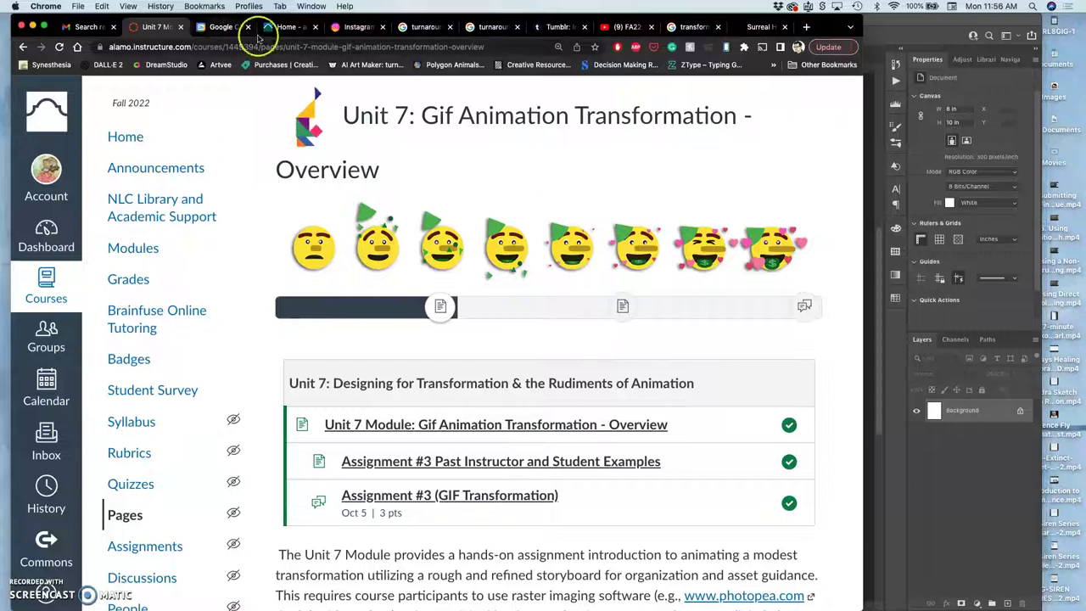
left_click(319, 95)
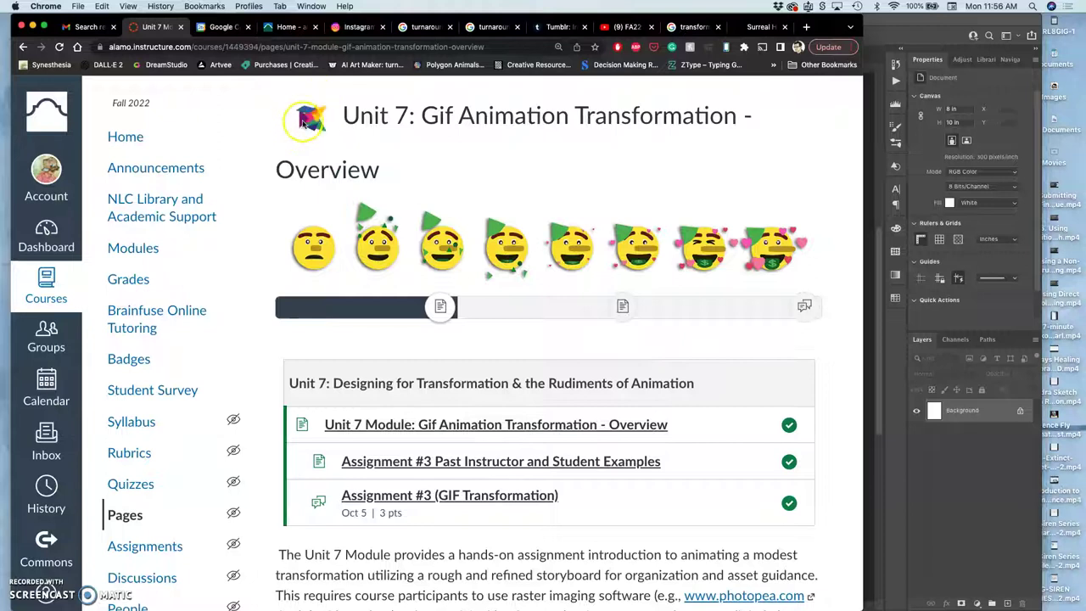
scroll(406, 244, "down", 3)
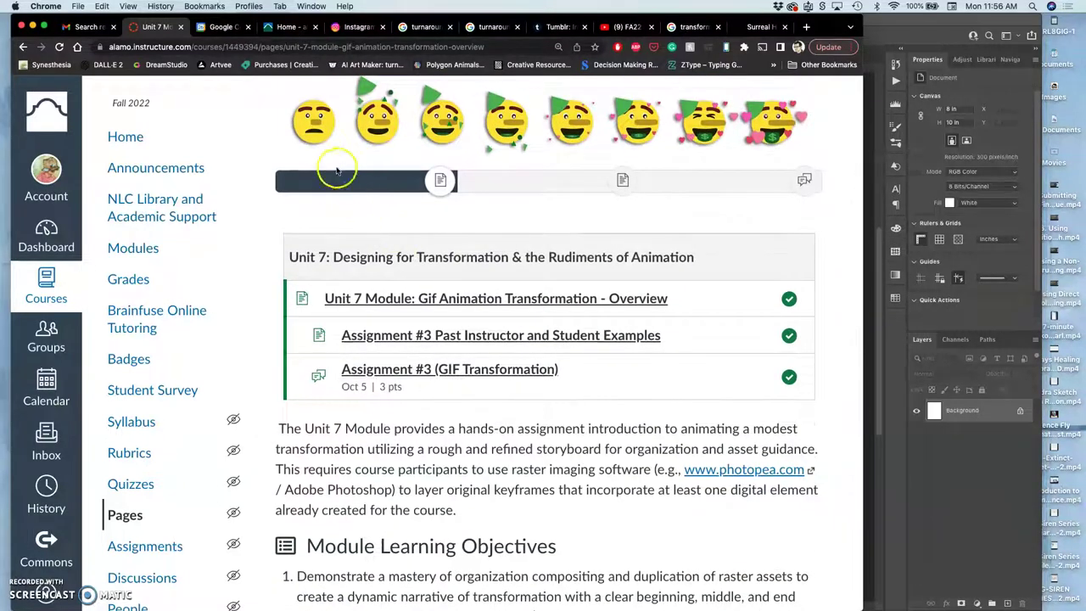
left_click(383, 129)
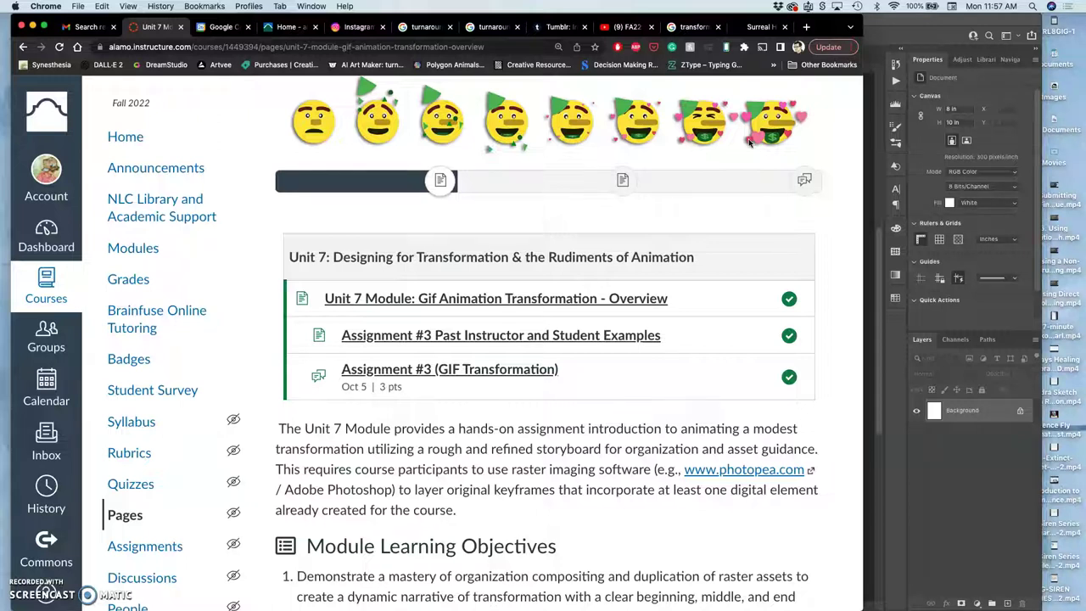
scroll(749, 142, "down", 10)
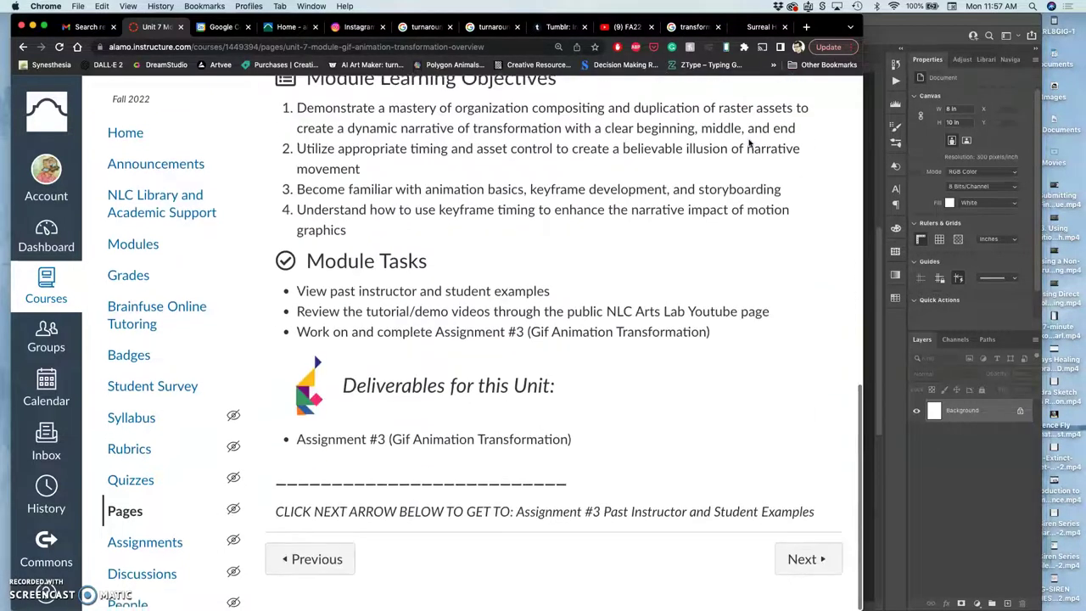
Go to the Past Instructor and Student Examples page and scroll to the storyboard examples.
left_click(798, 565)
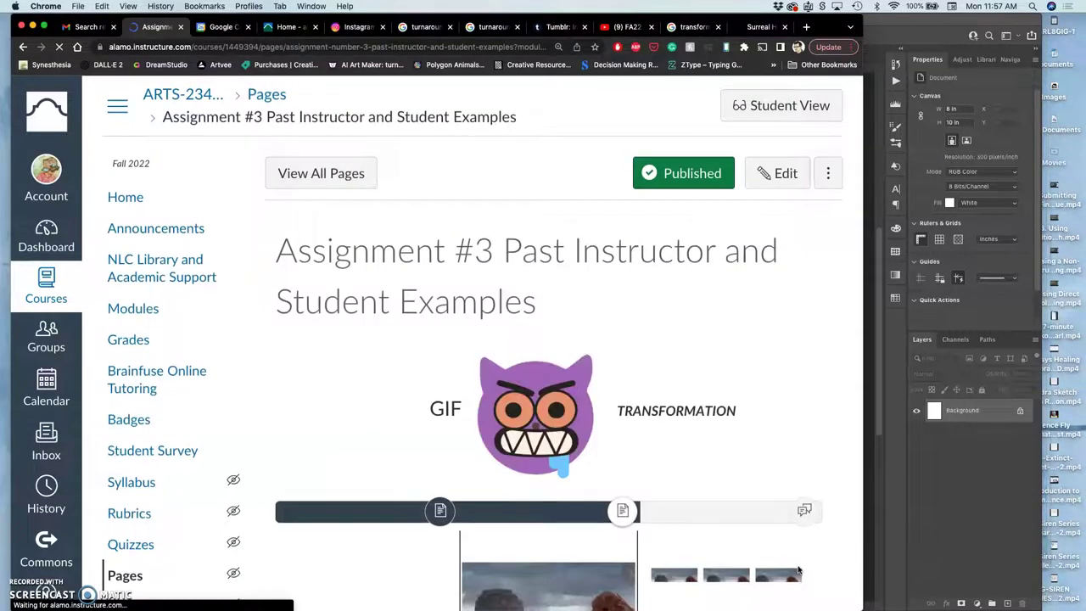
scroll(798, 570, "down", 2)
scroll(798, 569, "down", 1)
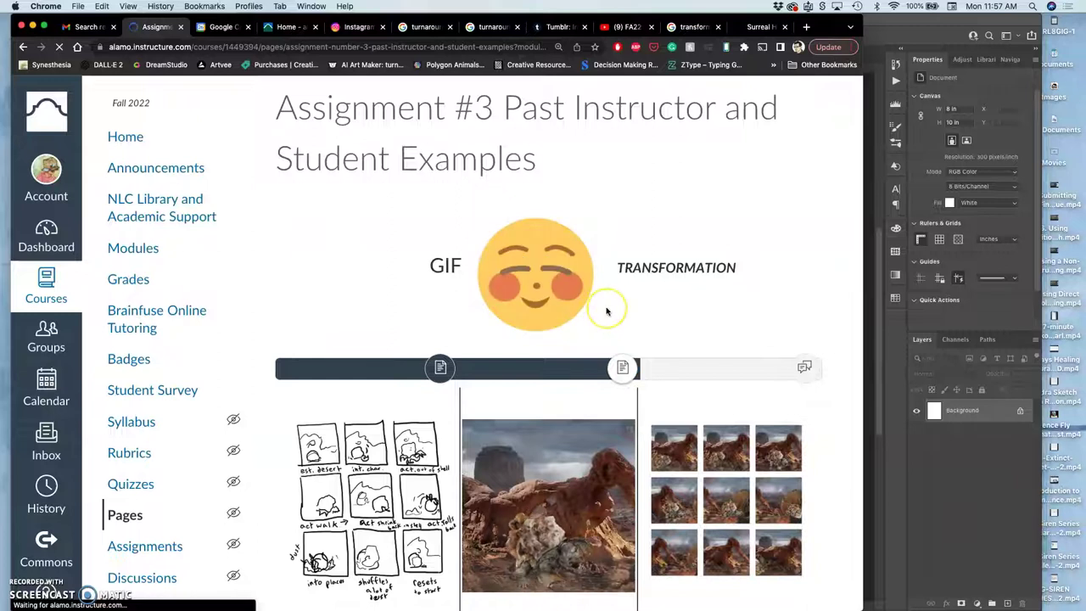
scroll(607, 311, "down", 1)
scroll(607, 311, "down", 3)
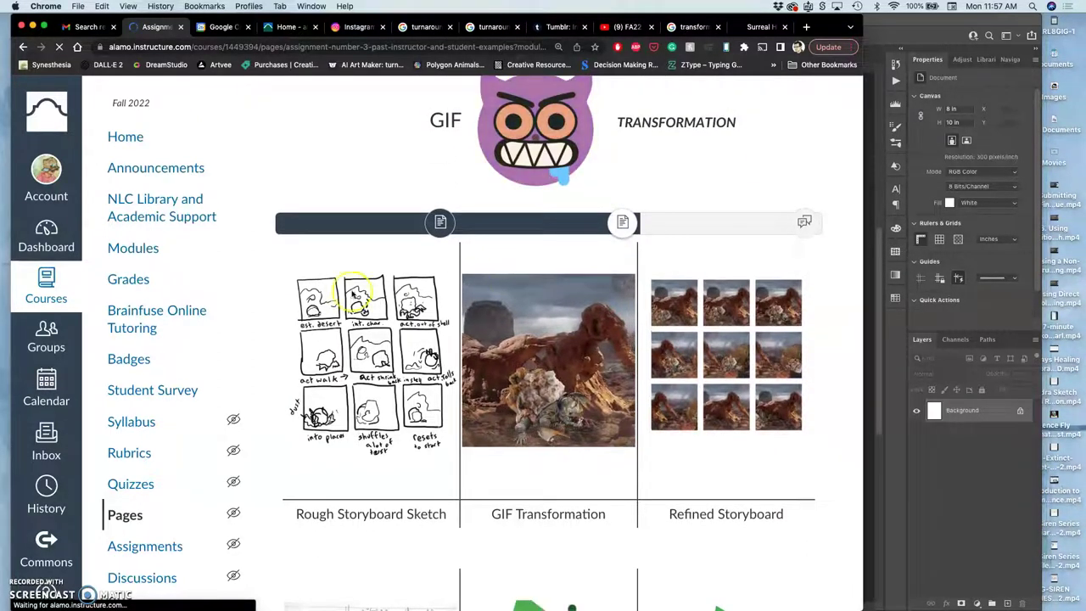
left_click(304, 289)
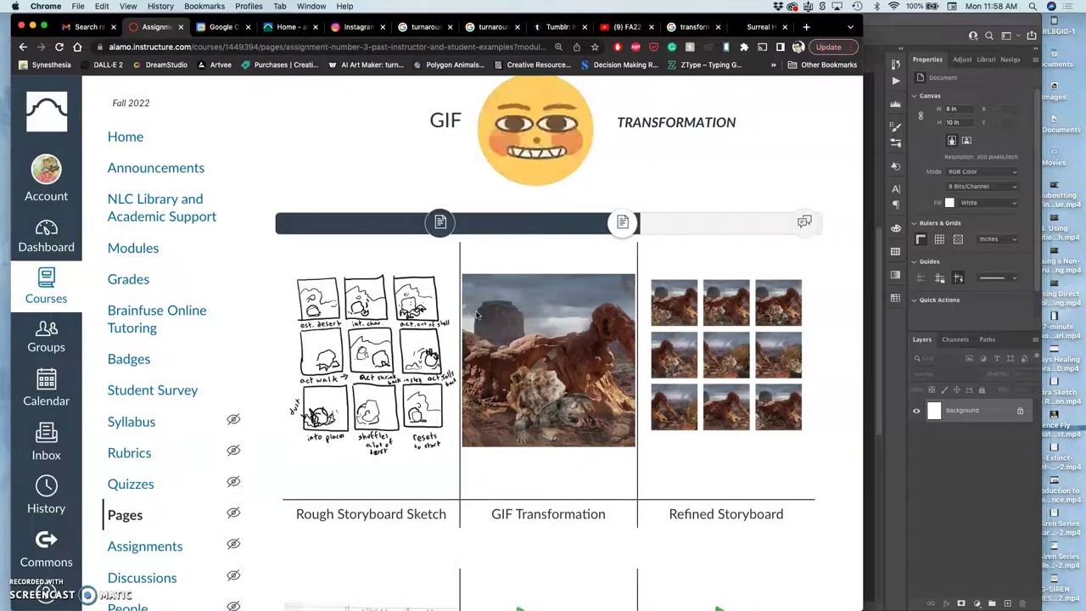
left_click(518, 422)
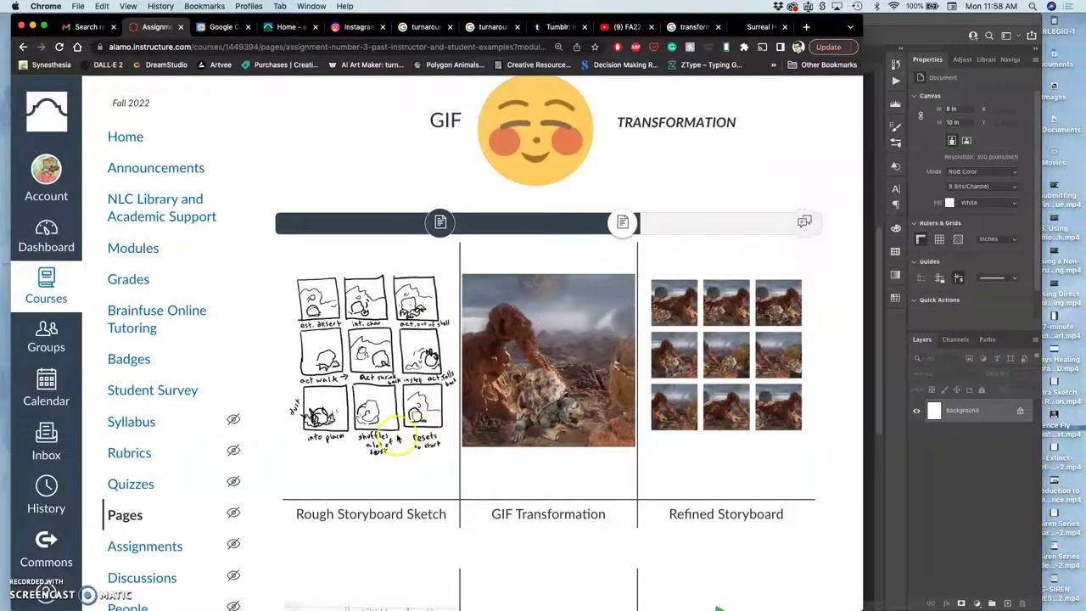
scroll(397, 438, "down", 5)
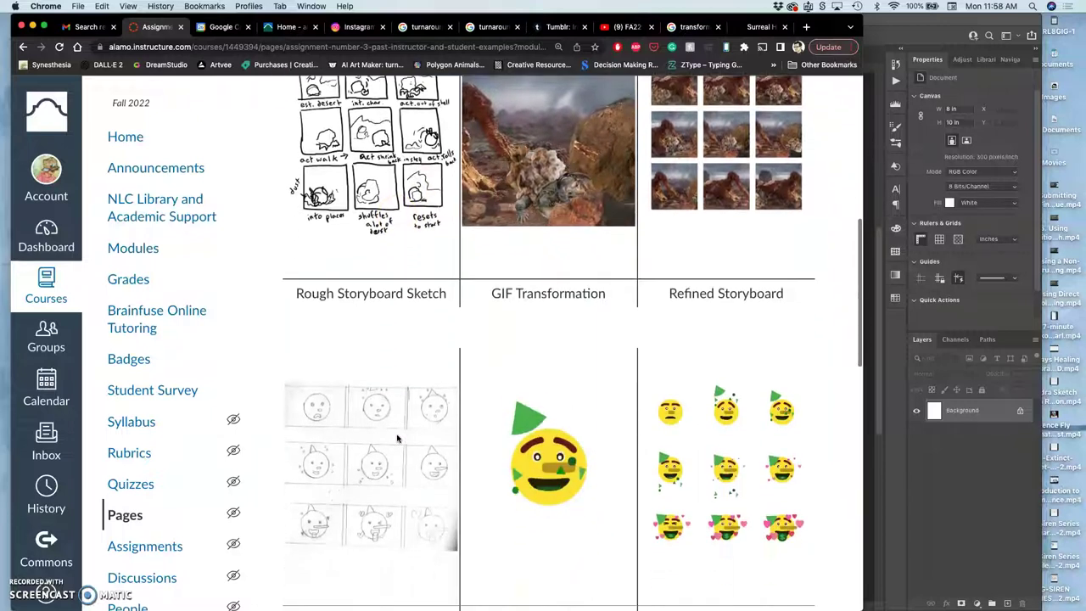
scroll(398, 438, "down", 1)
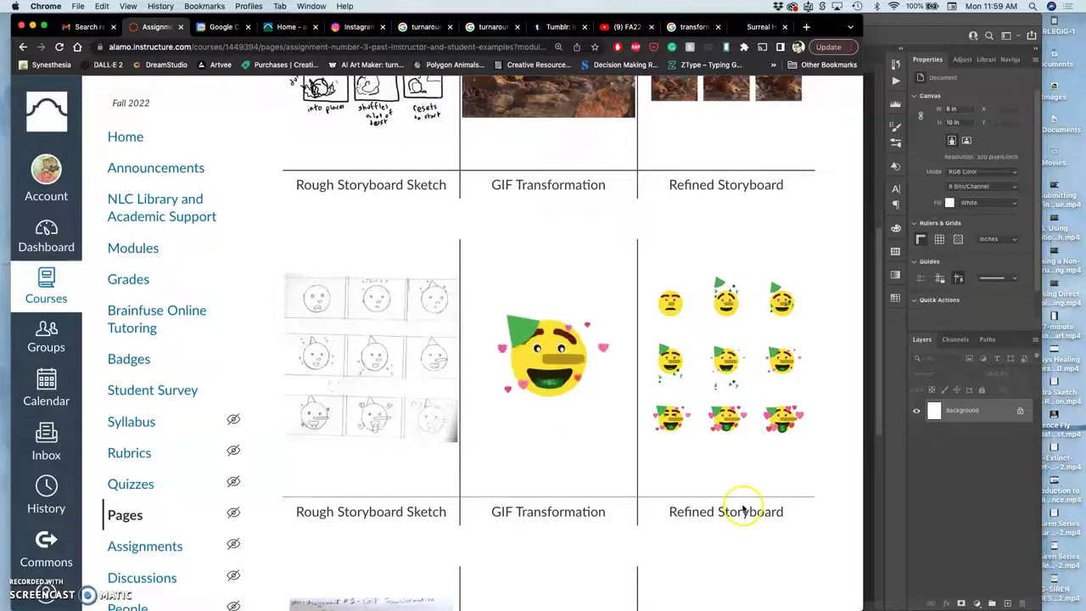
Scroll to the imgur more-examples link and bring up its link menu.
scroll(725, 454, "down", 10)
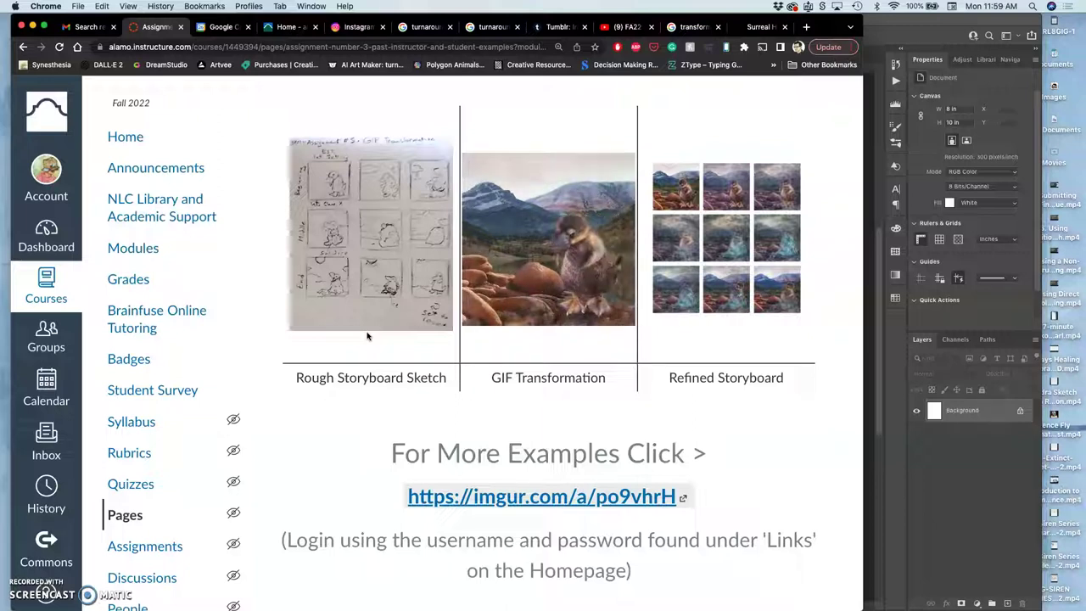
scroll(365, 314, "down", 5)
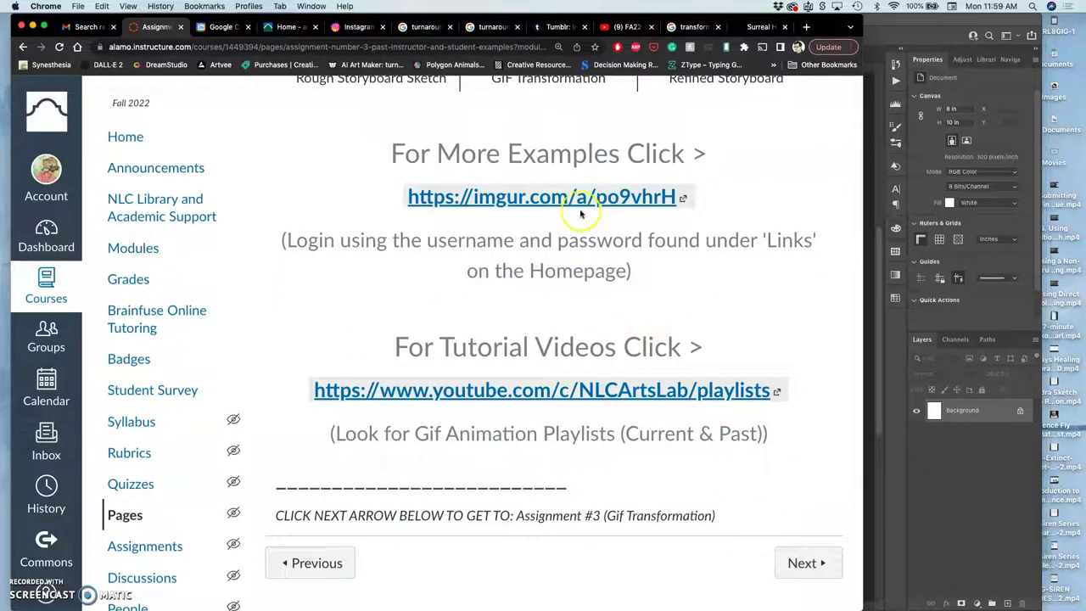
right_click(578, 197)
Open the imgur album in a new tab, switch to it, and play the black video post.
left_click(605, 204)
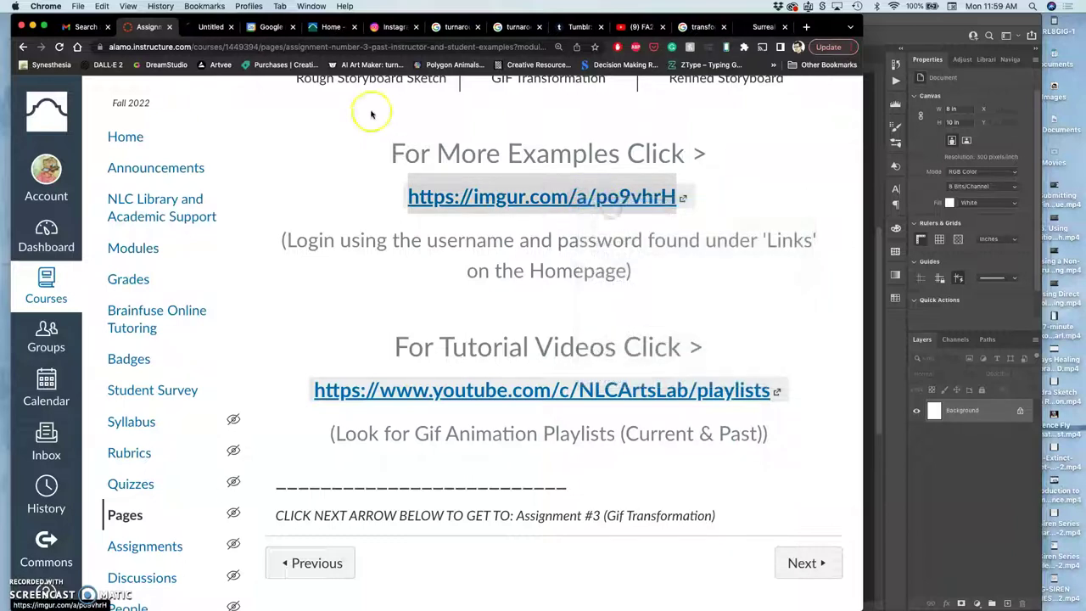
left_click(210, 30)
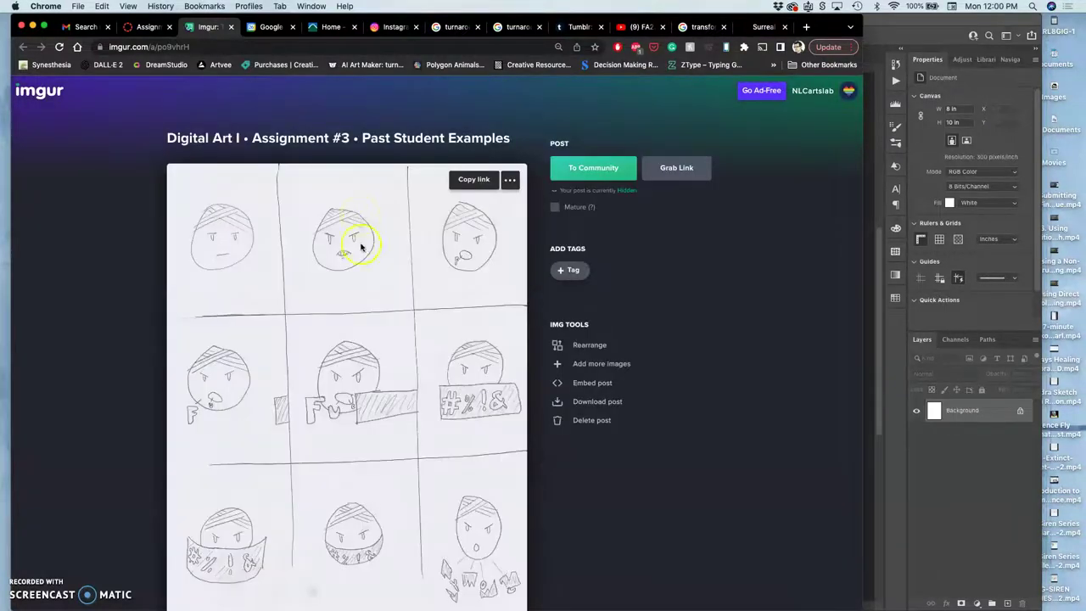
scroll(379, 365, "down", 15)
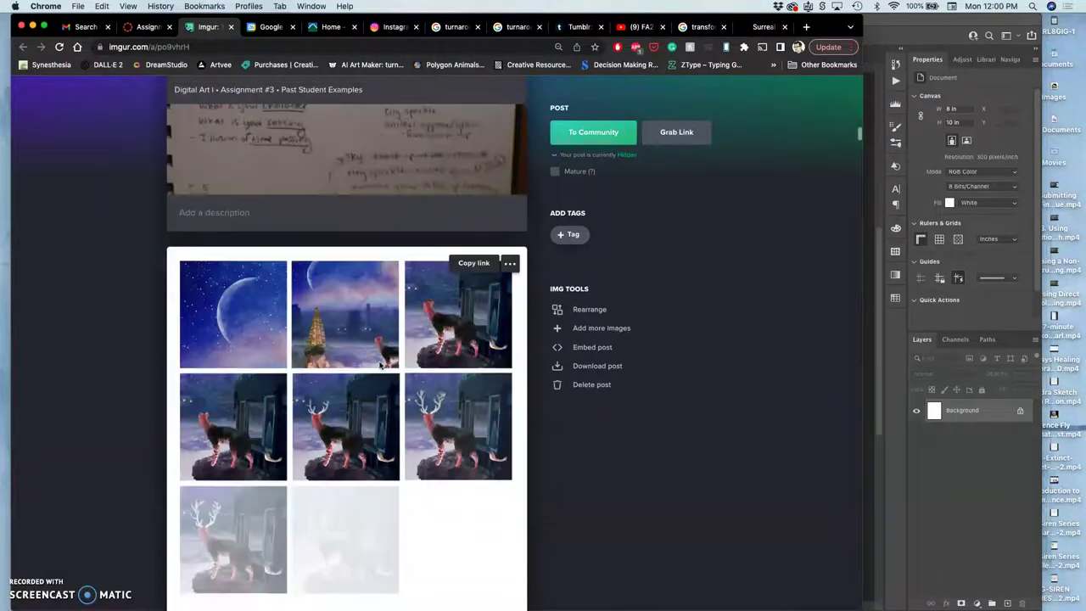
scroll(380, 365, "down", 2)
scroll(379, 365, "up", 10)
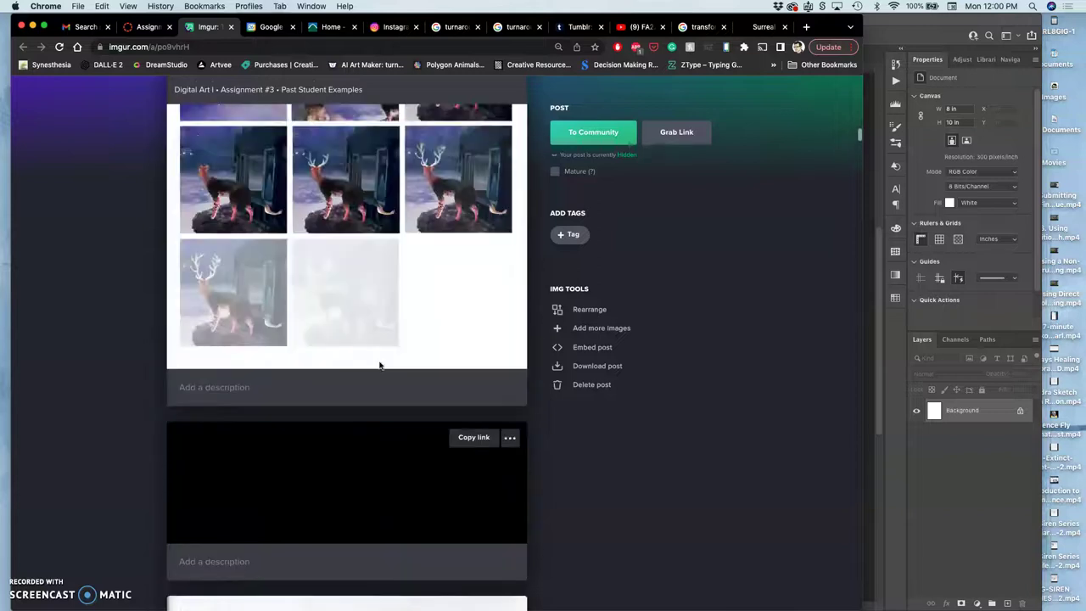
scroll(380, 365, "down", 5)
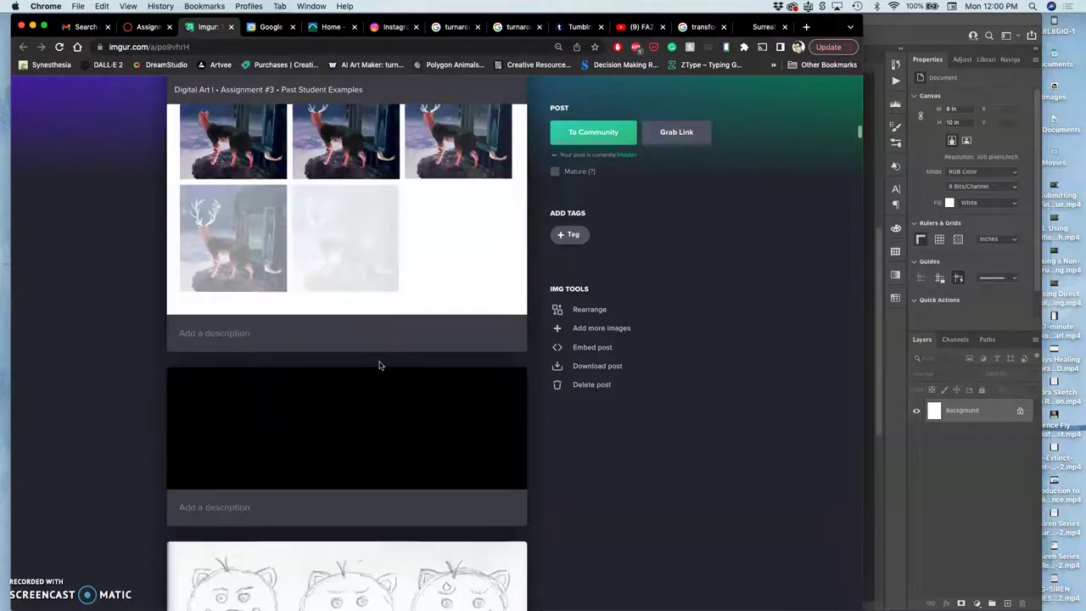
left_click(376, 396)
Scroll through the student creature-transformation GIFs down to the Instructor Examples section.
scroll(386, 394, "down", 2)
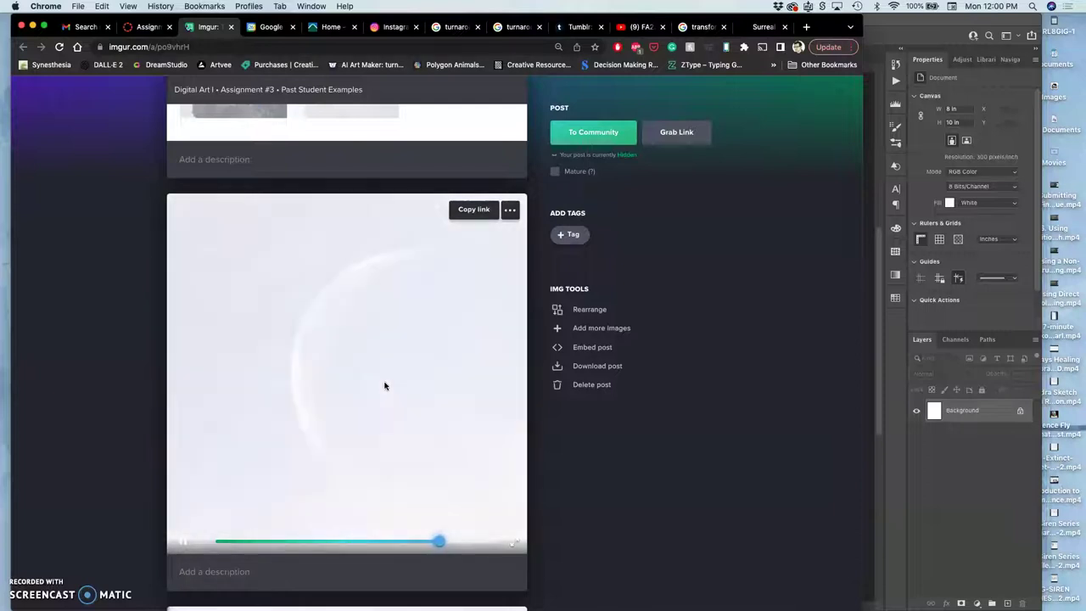
scroll(384, 387, "down", 10)
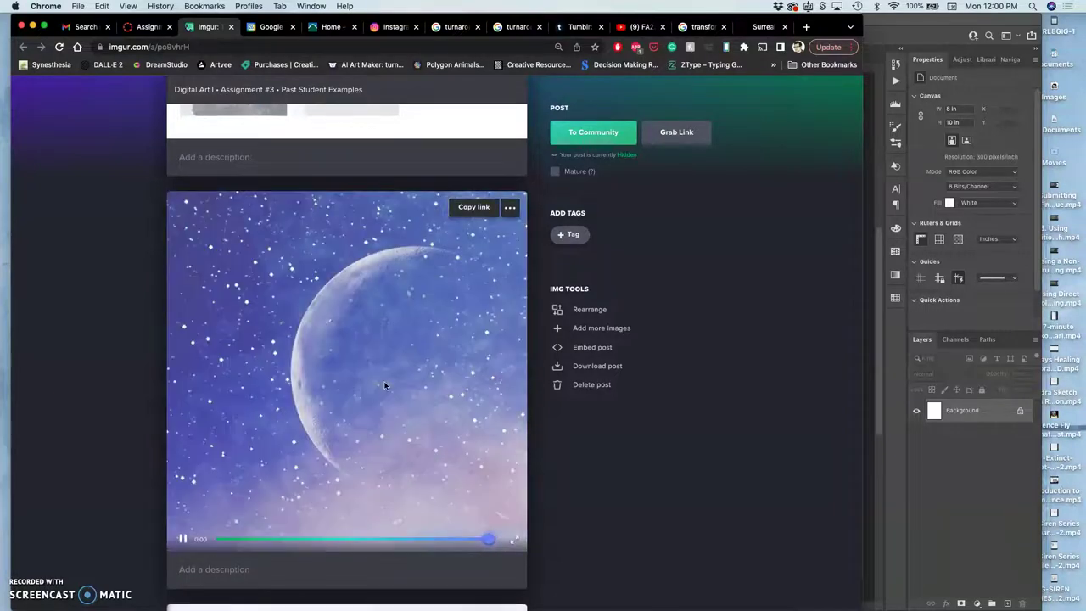
scroll(386, 384, "down", 5)
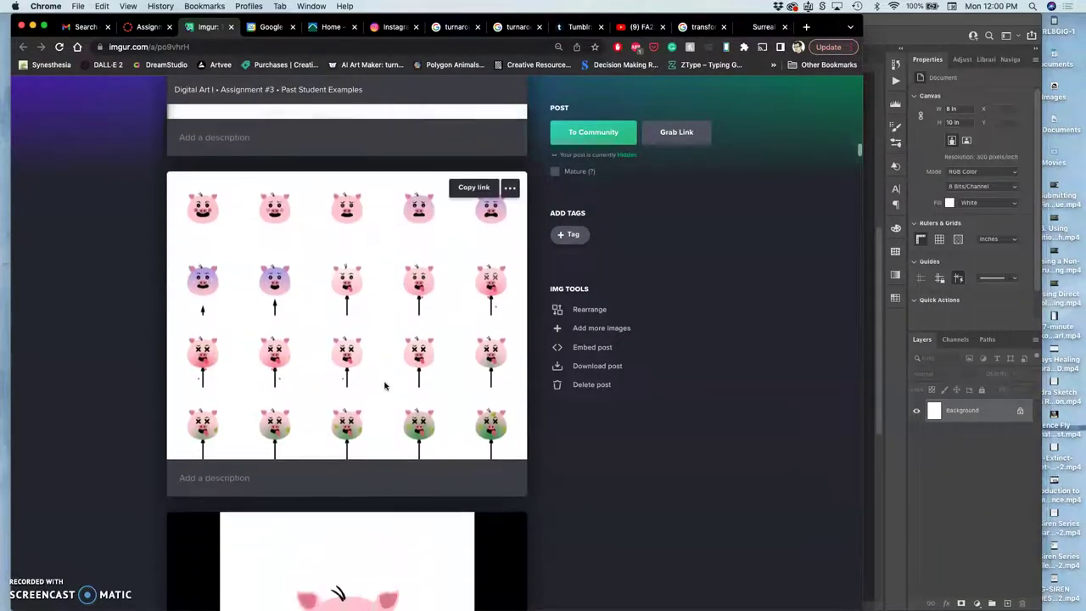
left_click(442, 387)
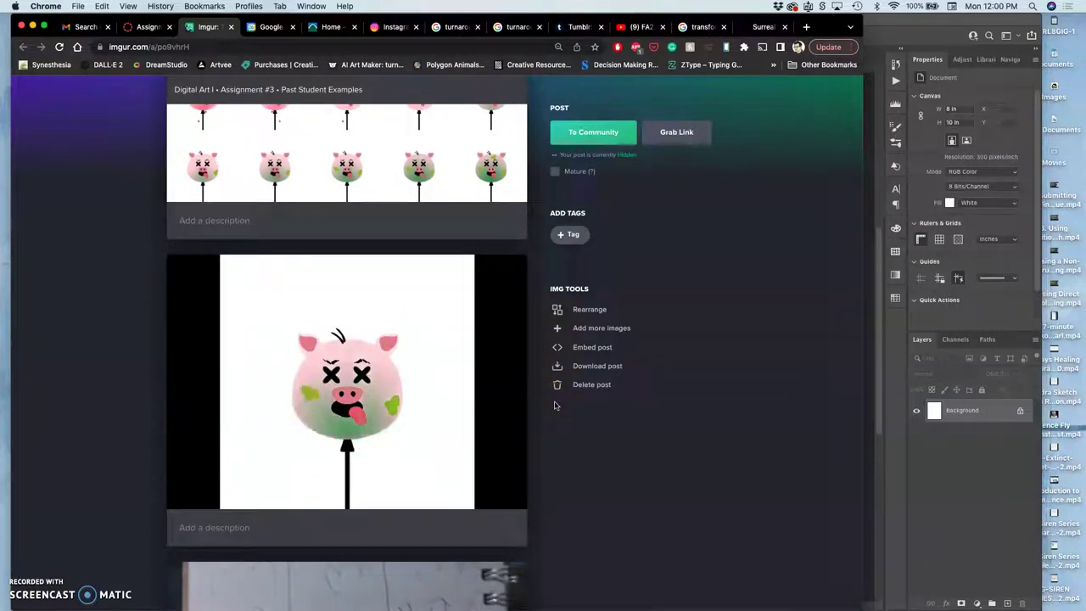
scroll(555, 406, "down", 10)
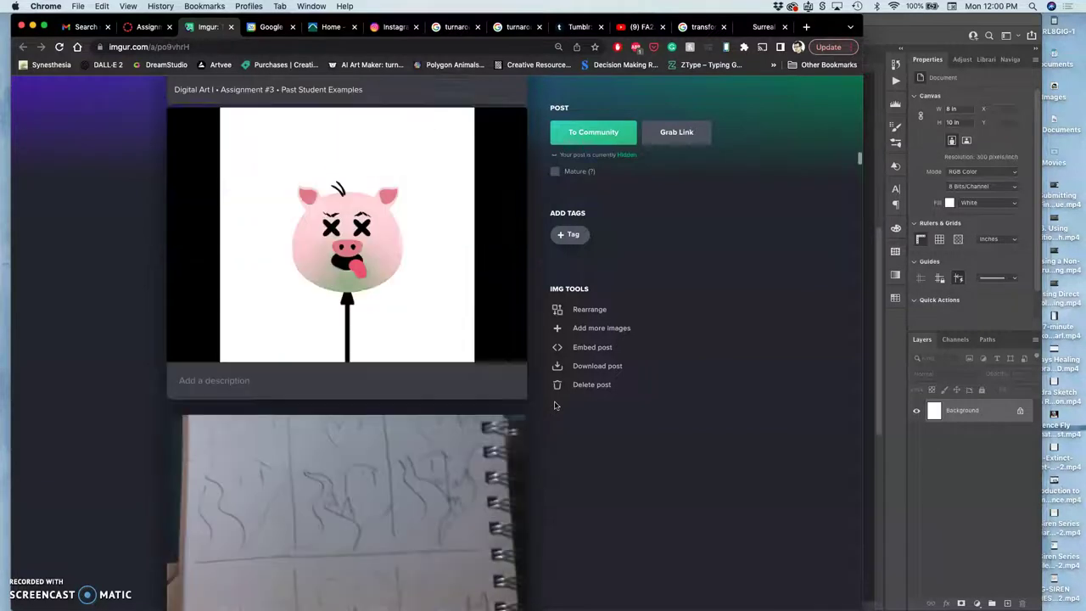
scroll(555, 406, "down", 5)
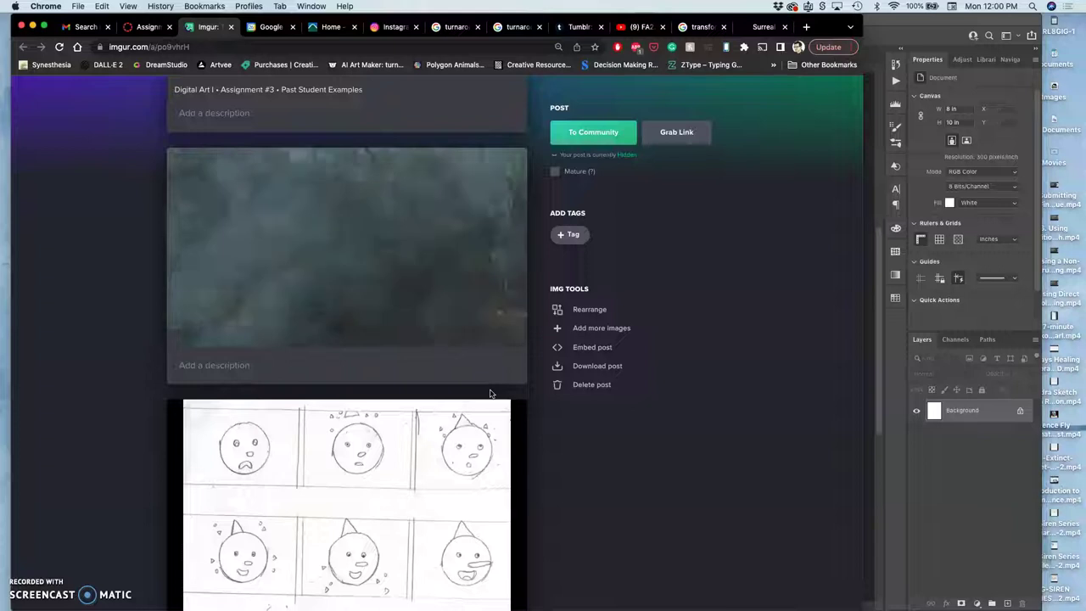
scroll(490, 393, "down", 15)
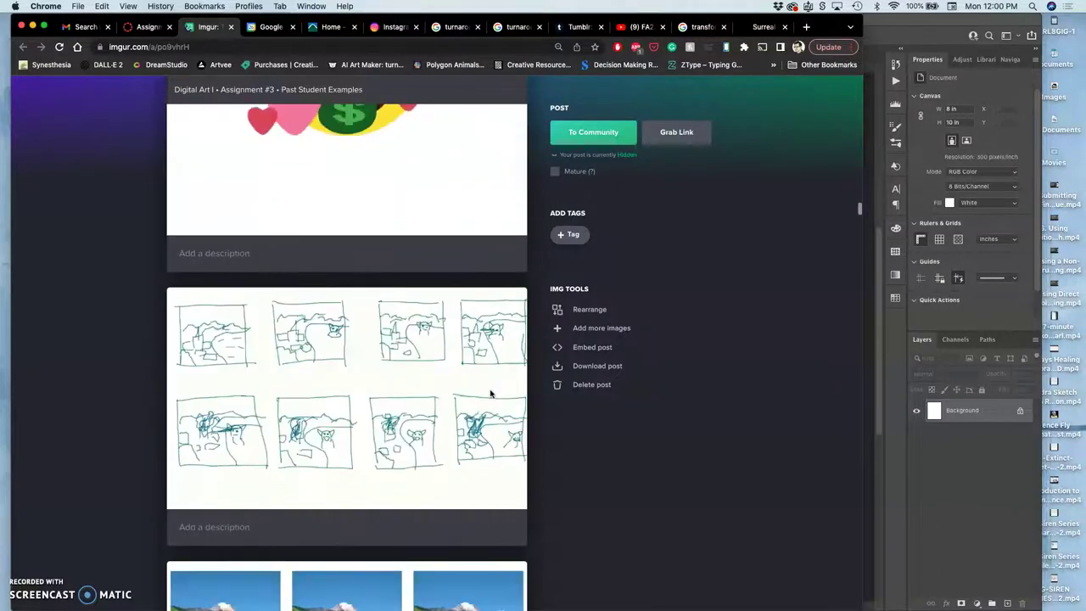
scroll(490, 393, "down", 8)
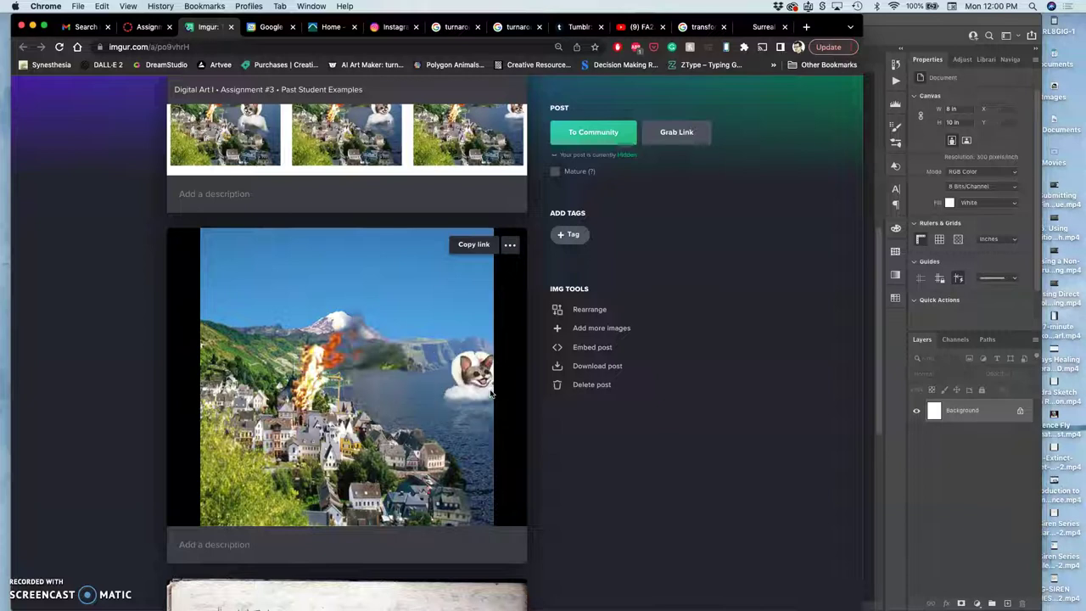
scroll(490, 393, "down", 6)
scroll(489, 393, "down", 15)
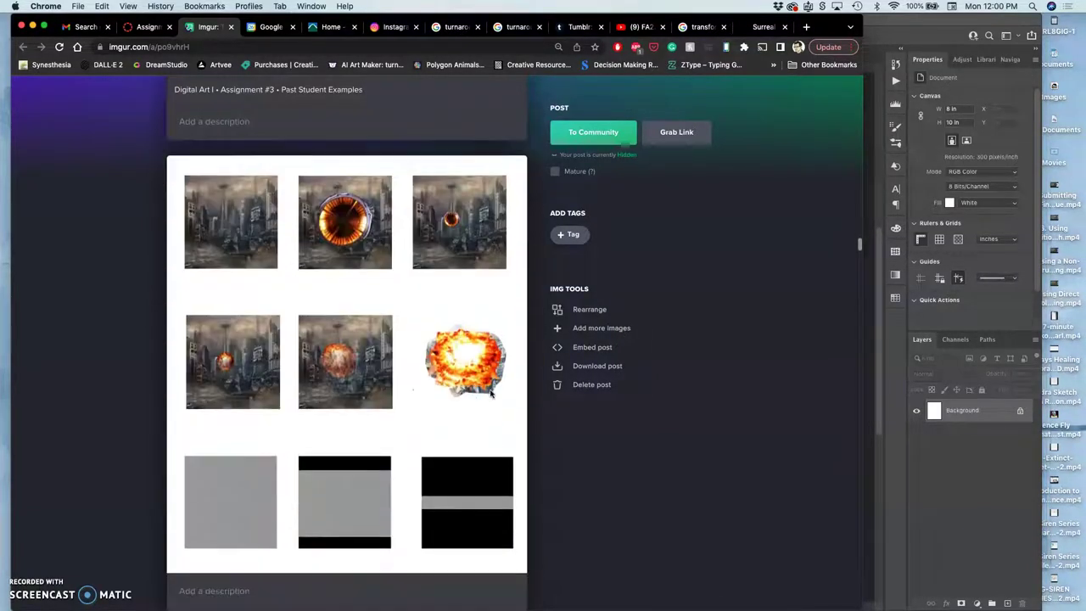
scroll(490, 393, "up", 2)
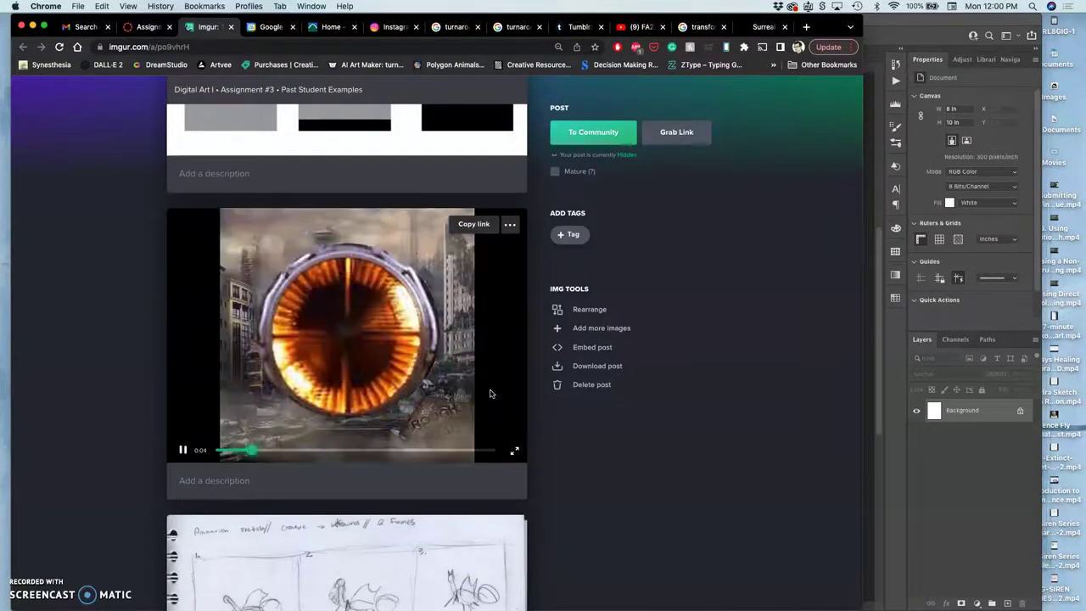
scroll(490, 393, "down", 10)
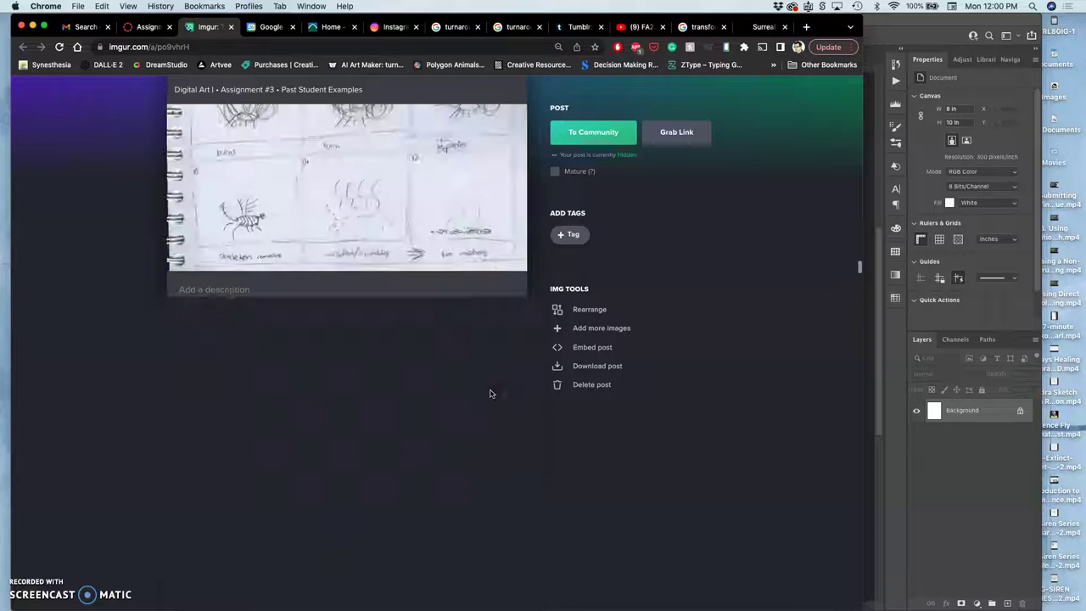
scroll(489, 393, "up", 1)
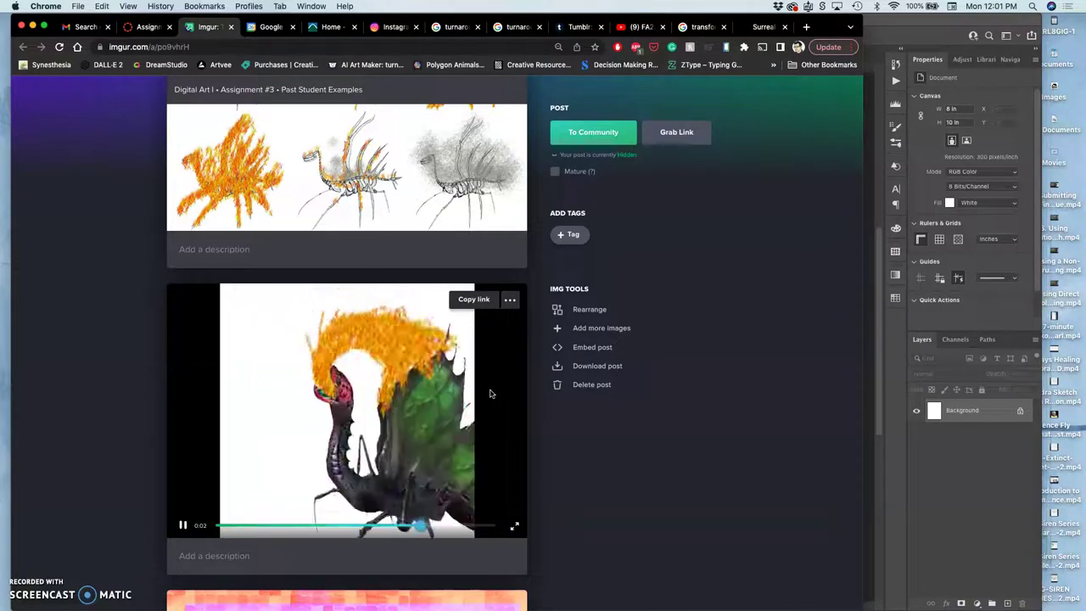
left_click(347, 466)
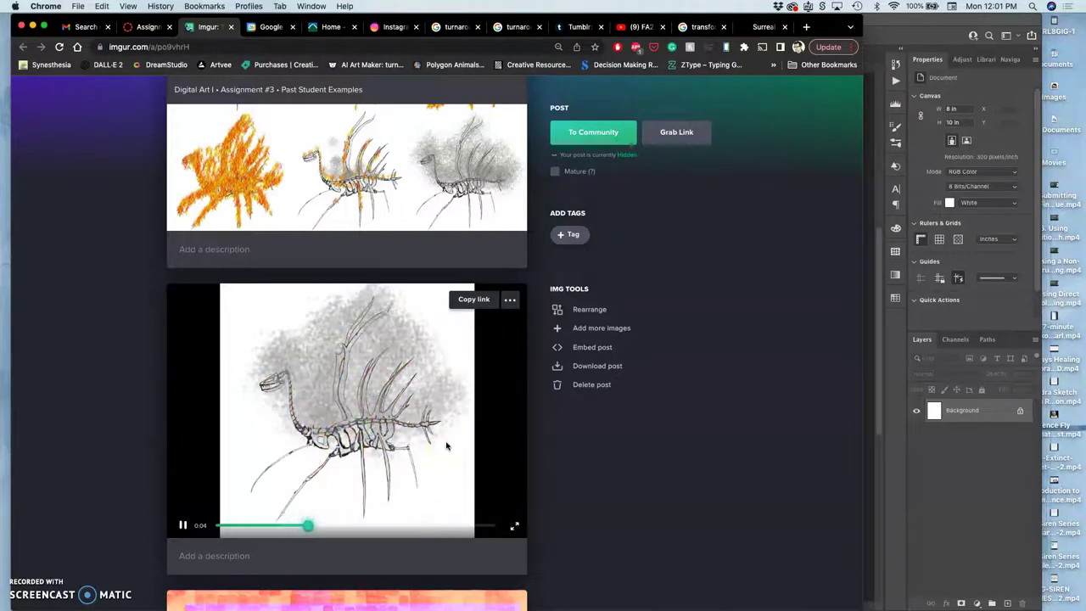
scroll(447, 445, "down", 5)
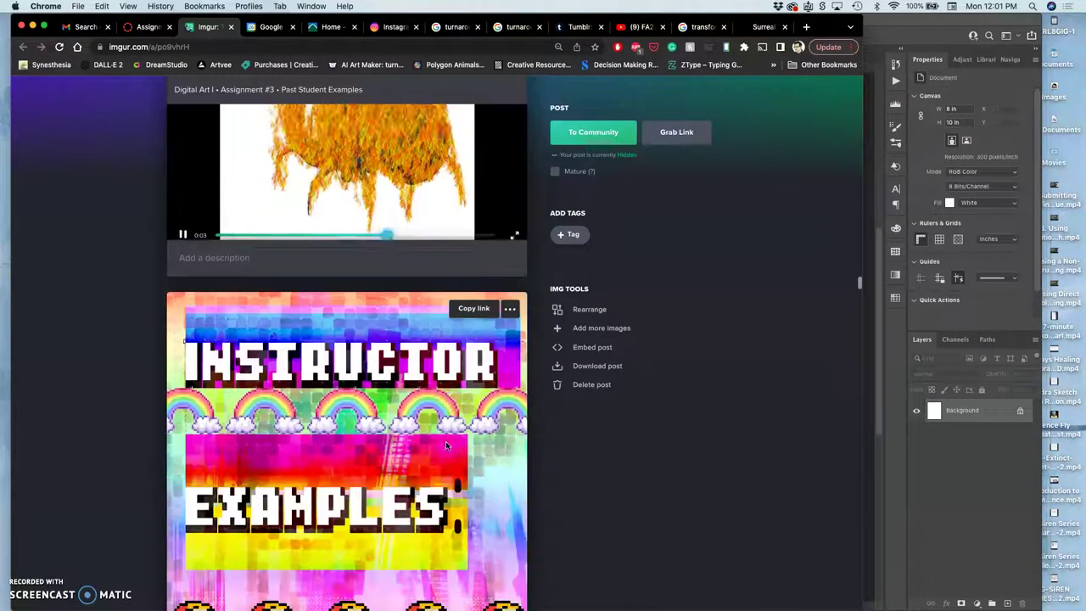
Scroll past the monster, rooster and lion grids to the waterfall deer-creature GIF and notes.
scroll(447, 445, "down", 20)
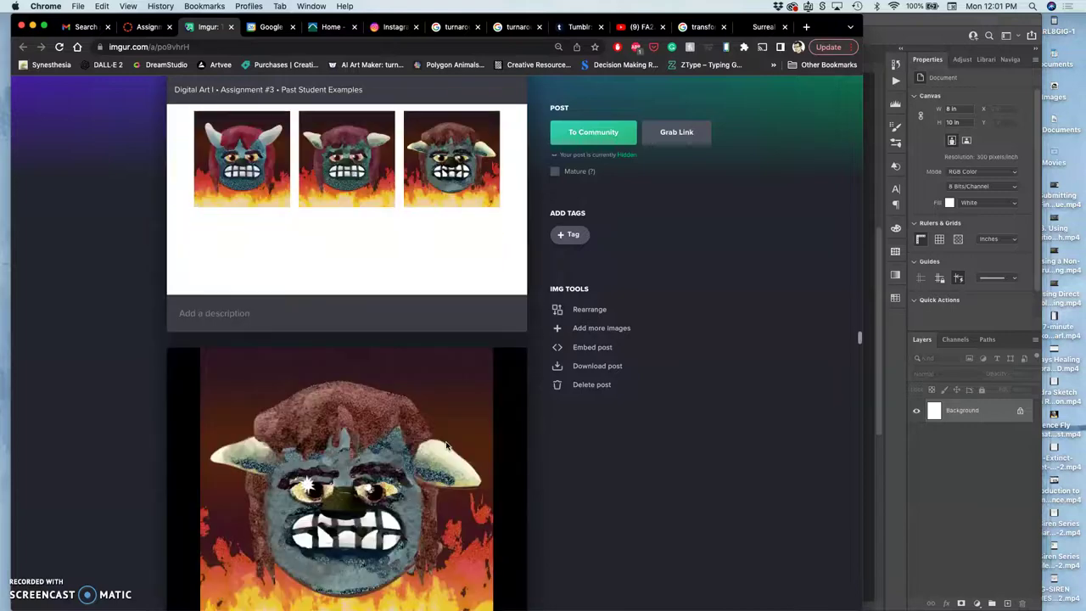
scroll(446, 446, "down", 20)
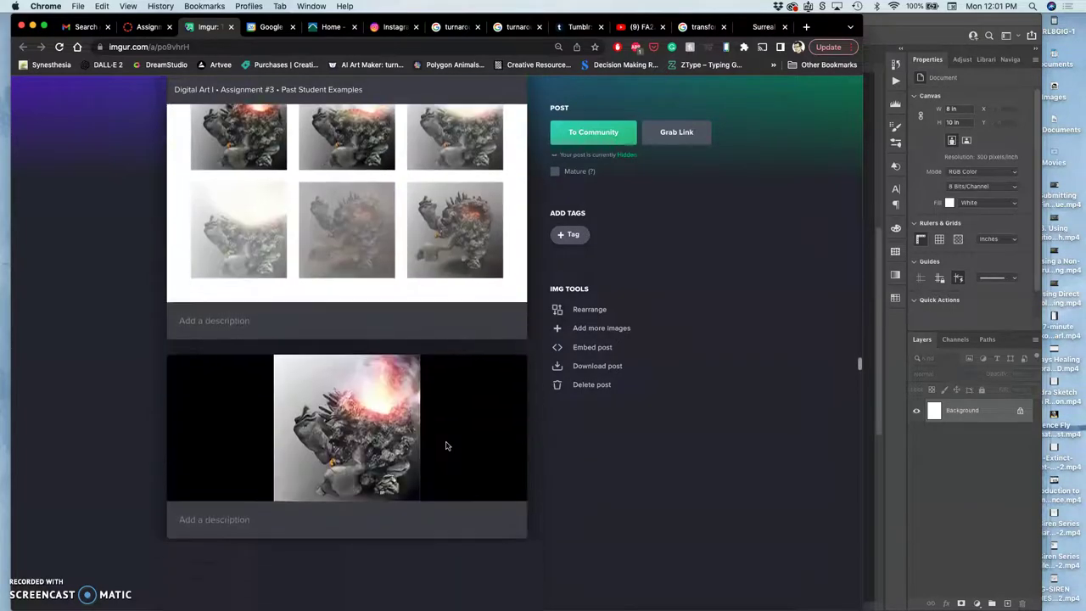
scroll(446, 445, "down", 20)
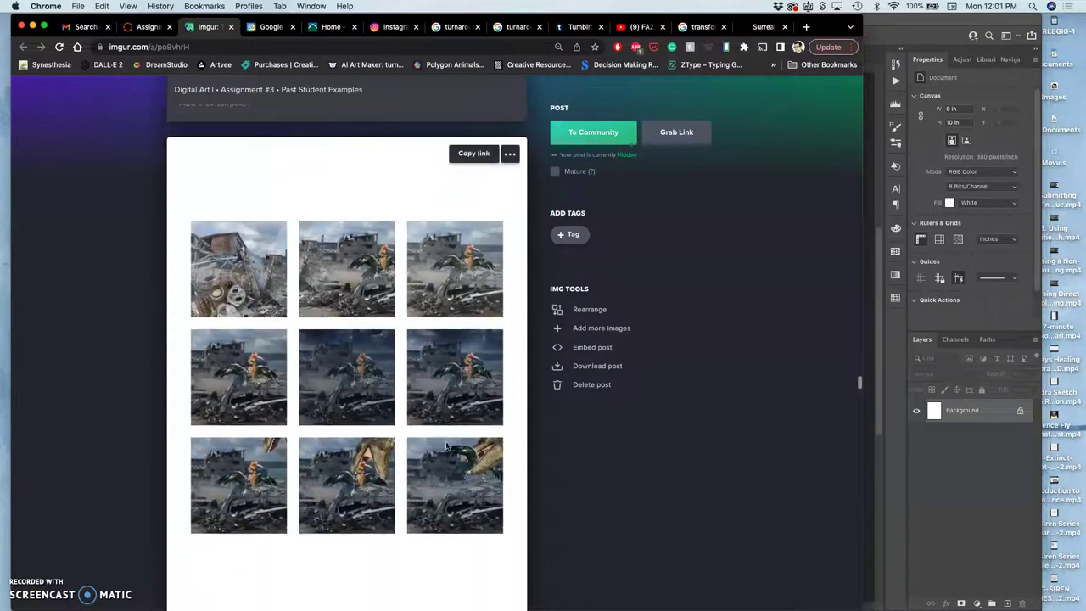
scroll(447, 445, "down", 10)
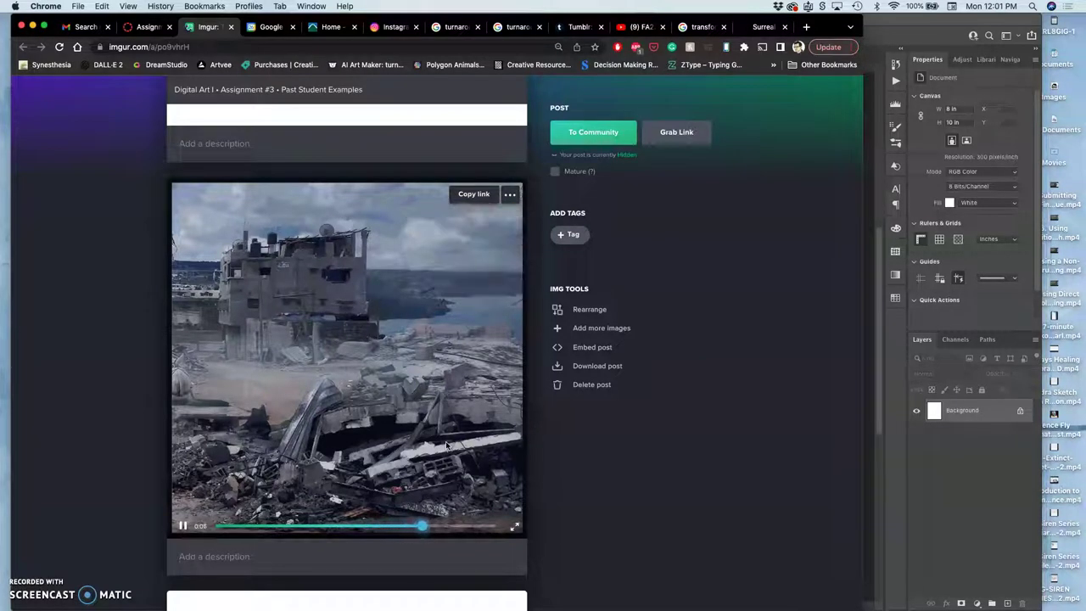
scroll(446, 446, "down", 10)
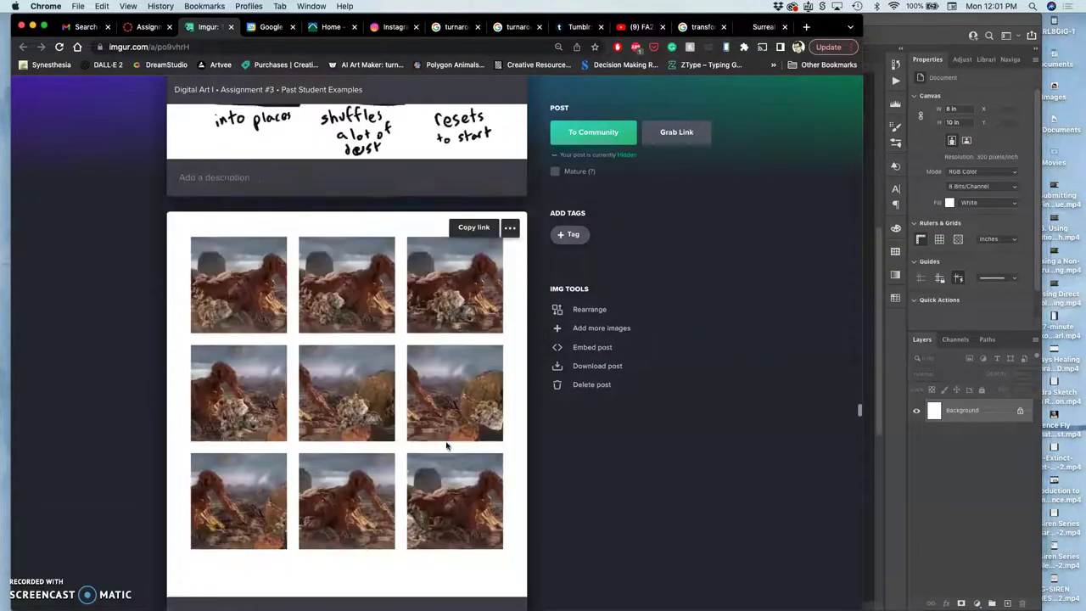
scroll(446, 446, "down", 12)
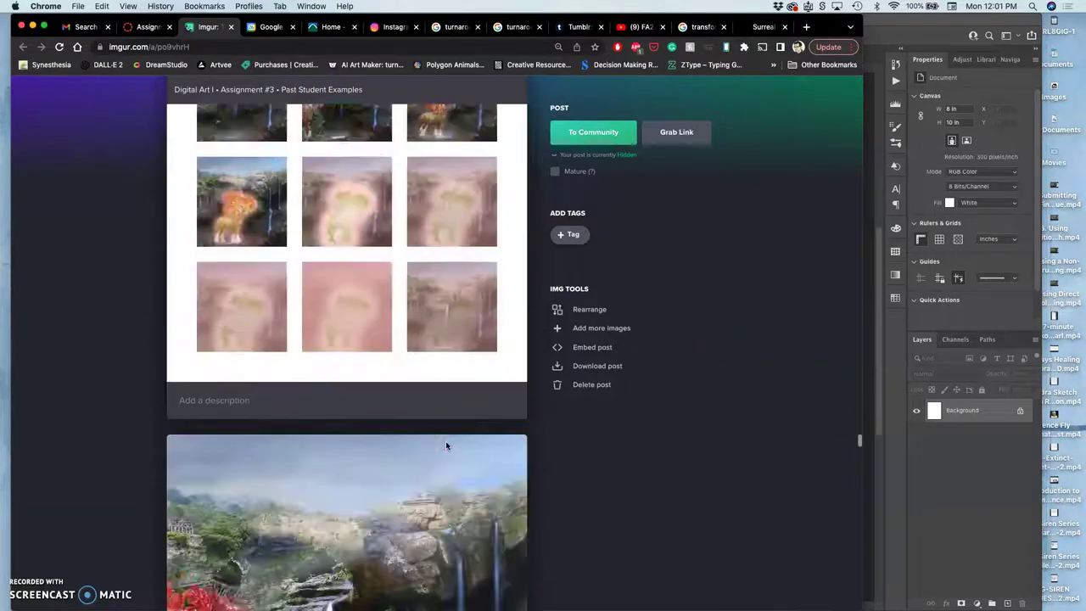
scroll(447, 445, "down", 5)
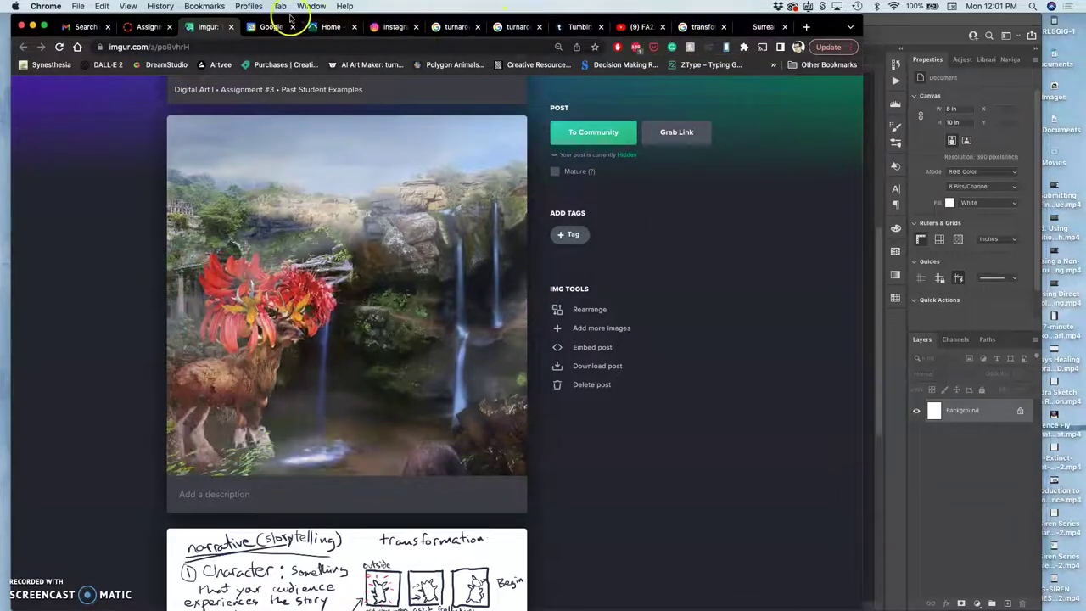
left_click(147, 27)
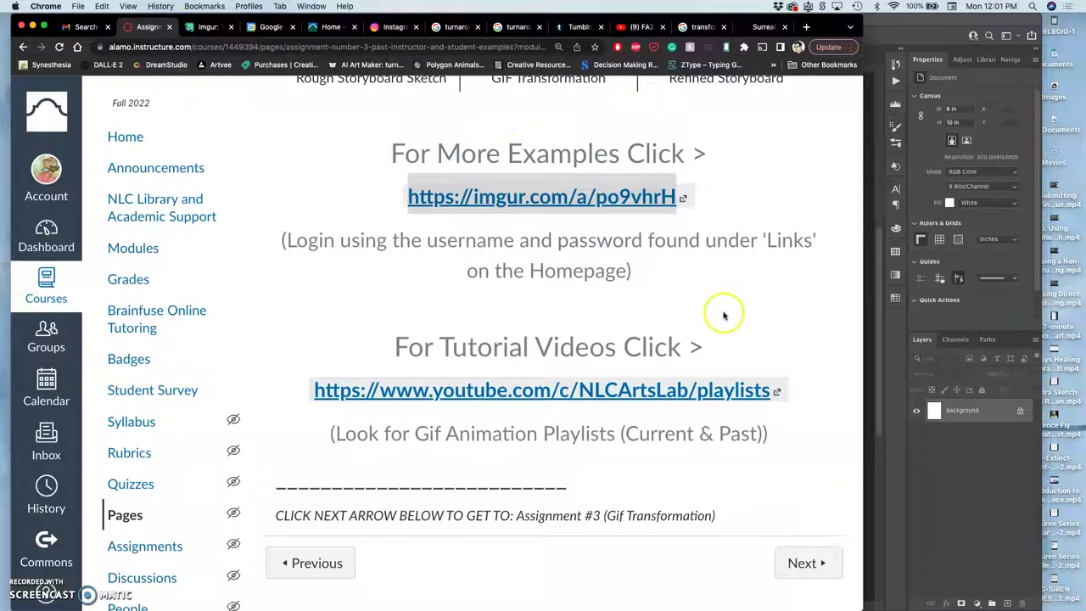
left_click(800, 562)
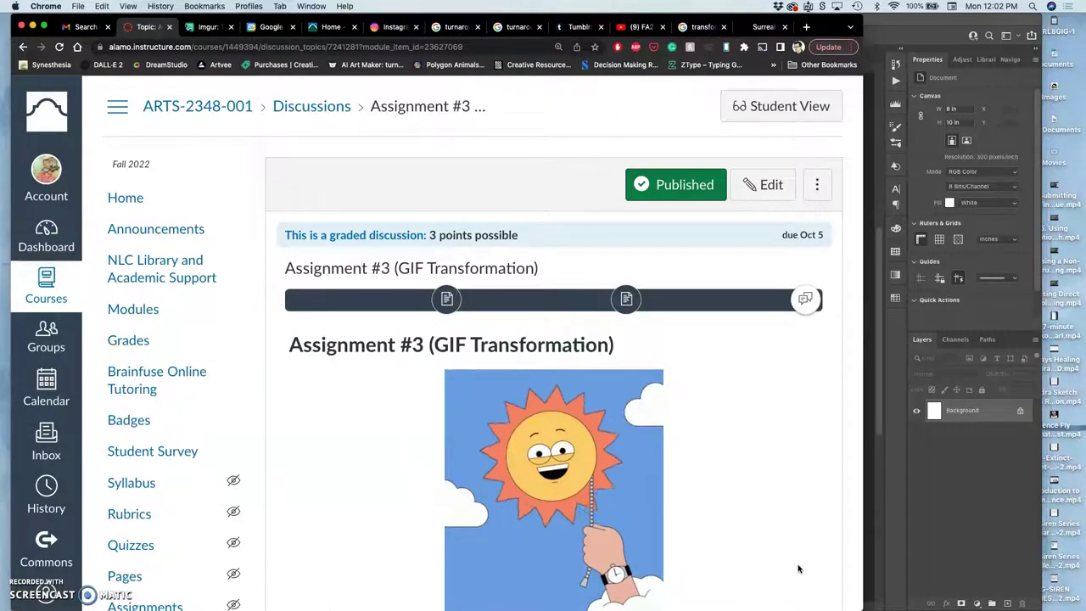
scroll(798, 569, "down", 15)
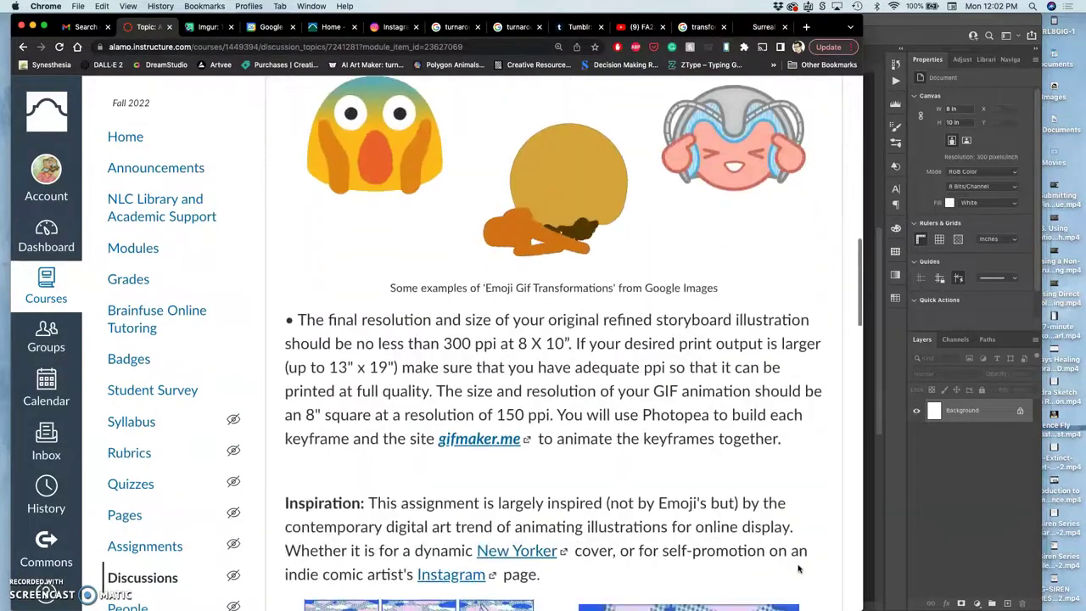
scroll(798, 569, "down", 10)
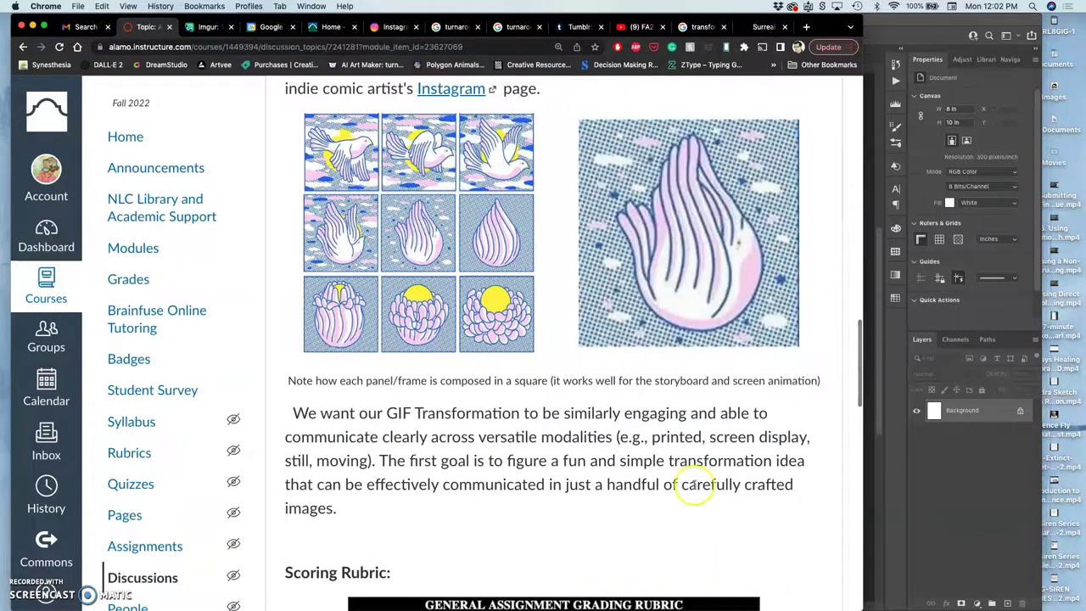
scroll(665, 387, "down", 3)
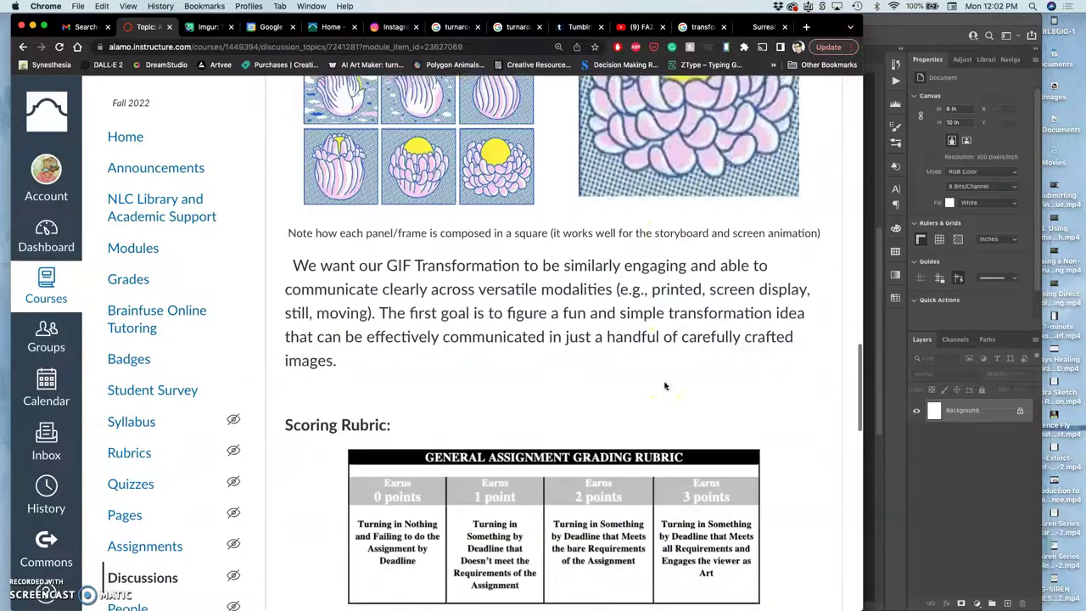
scroll(665, 386, "down", 10)
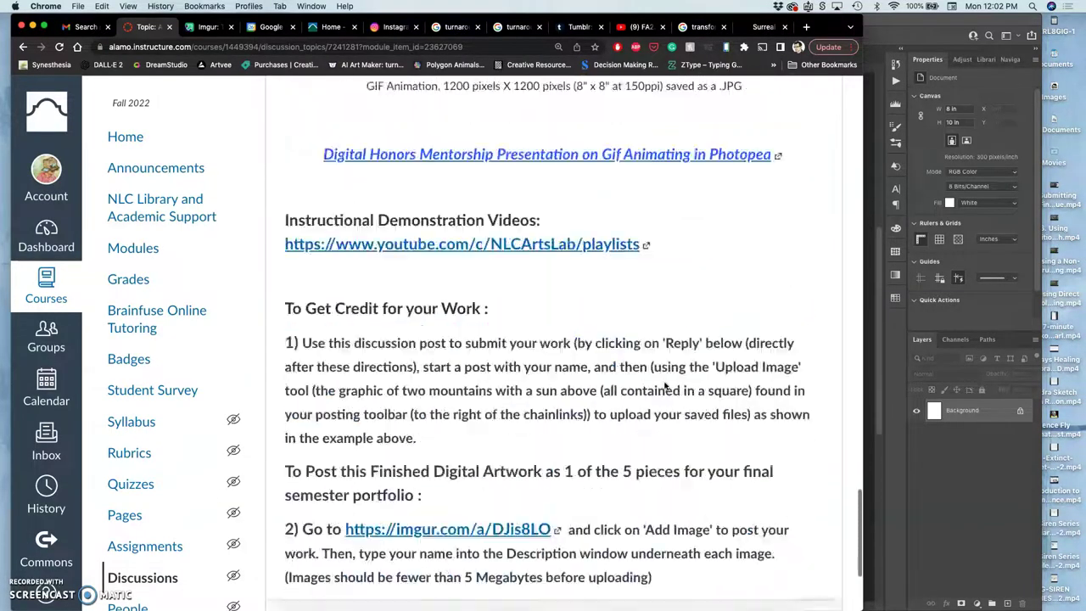
scroll(666, 386, "down", 5)
scroll(658, 374, "up", 10)
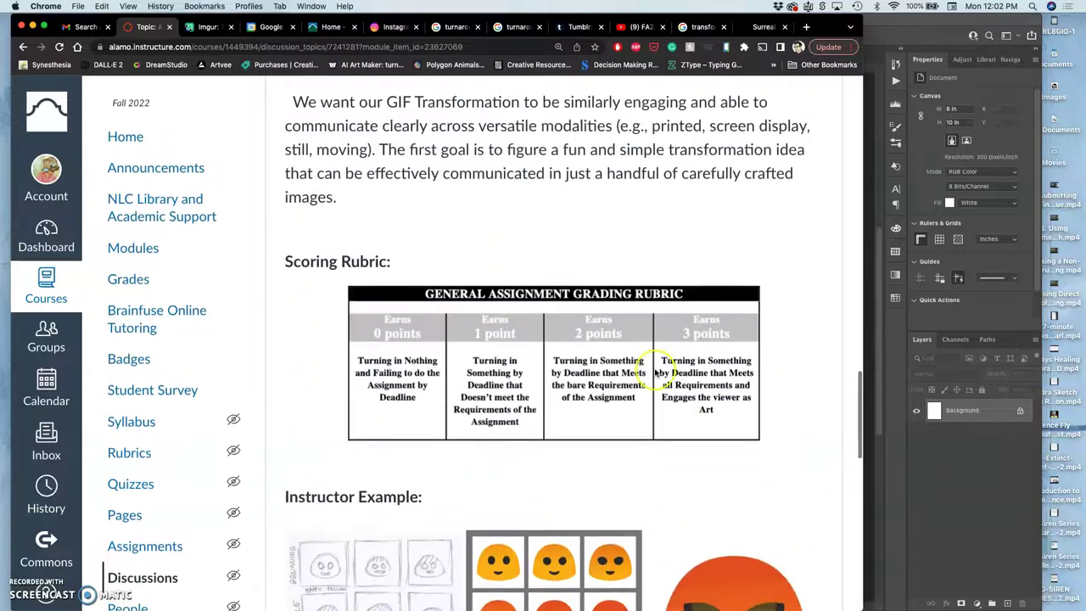
scroll(658, 374, "up", 10)
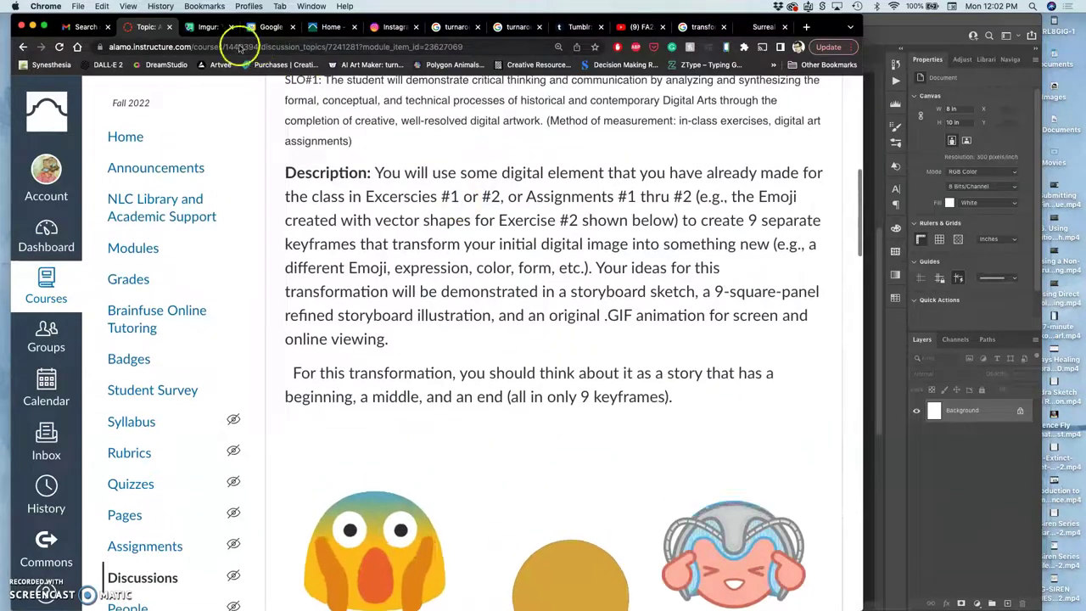
Switch to Photoshop, confirm the 8×10 in, 300 ppi image size, and ready a black brush.
left_click(34, 26)
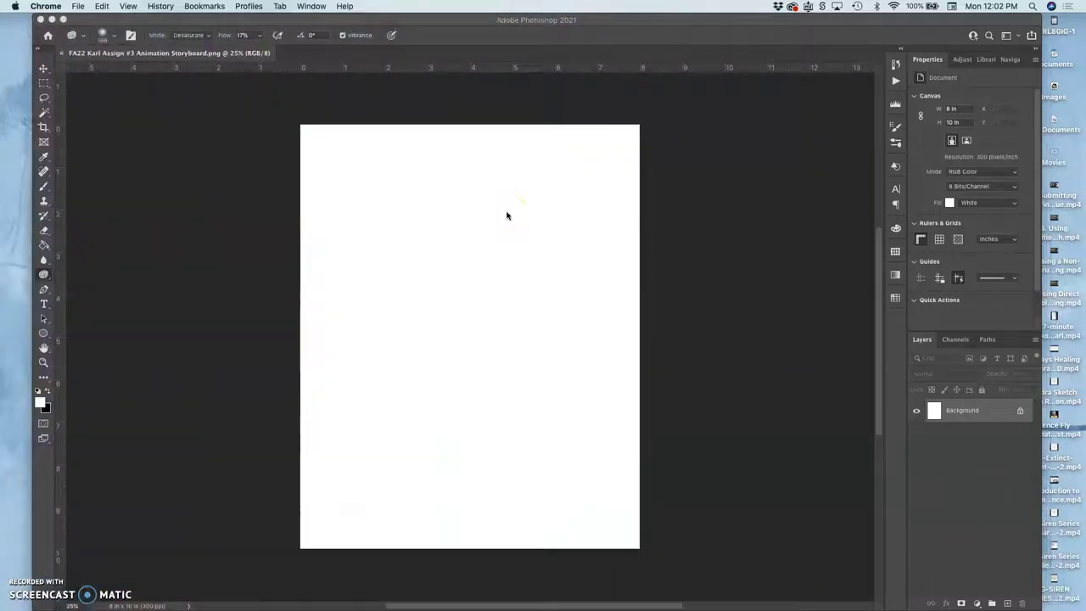
left_click(146, 26)
left_click(146, 6)
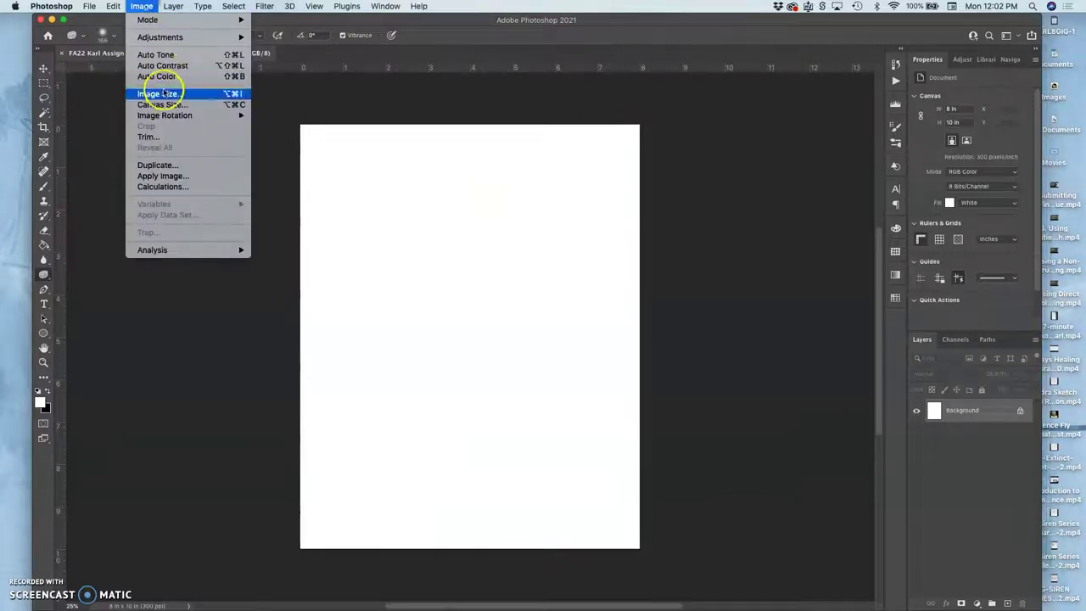
left_click(158, 90)
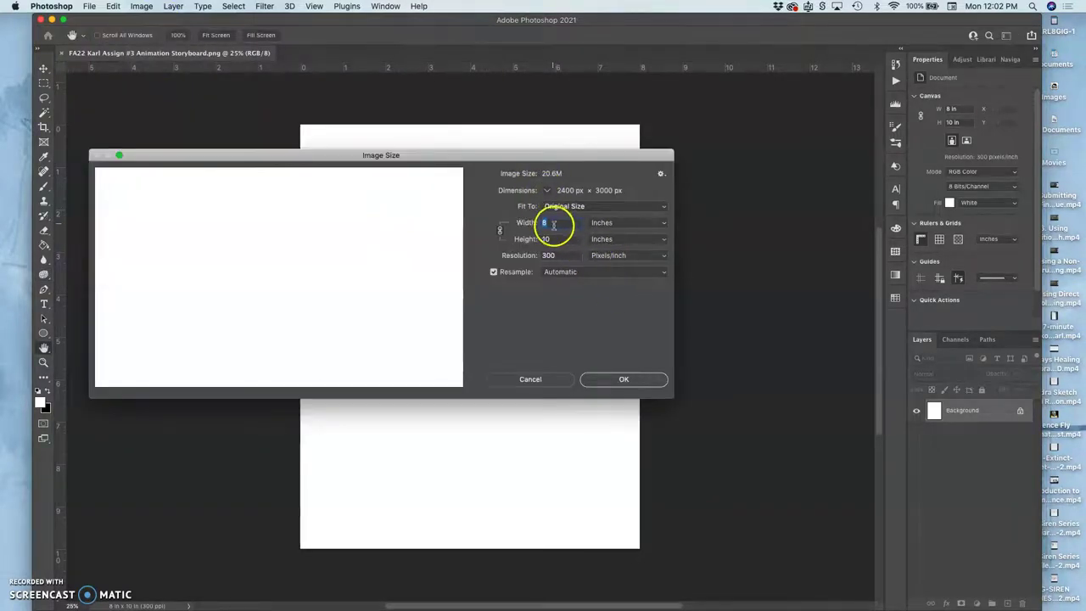
left_click(624, 380)
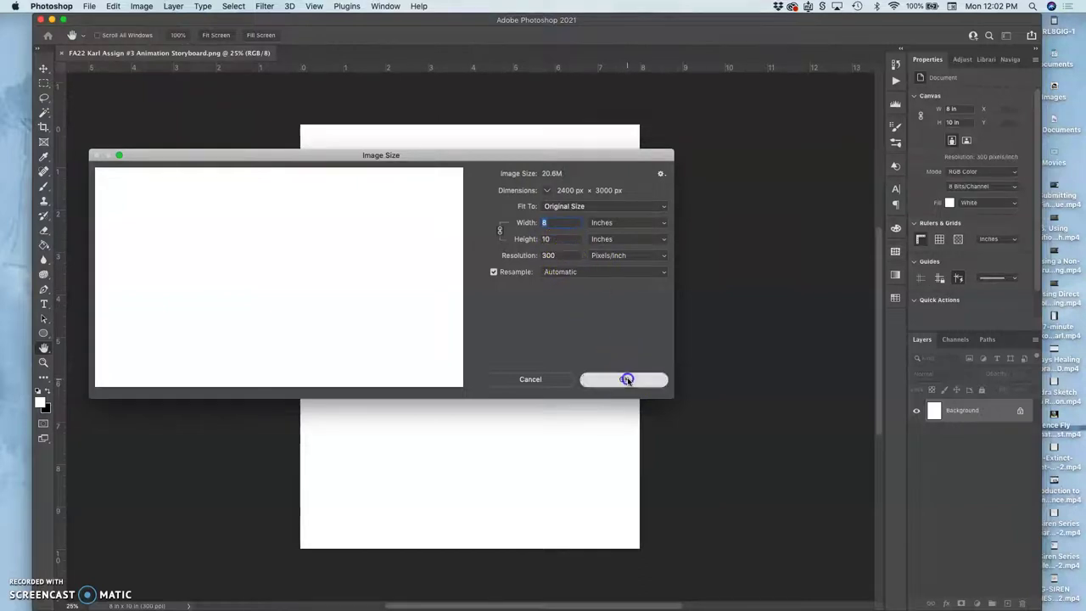
left_click(44, 186)
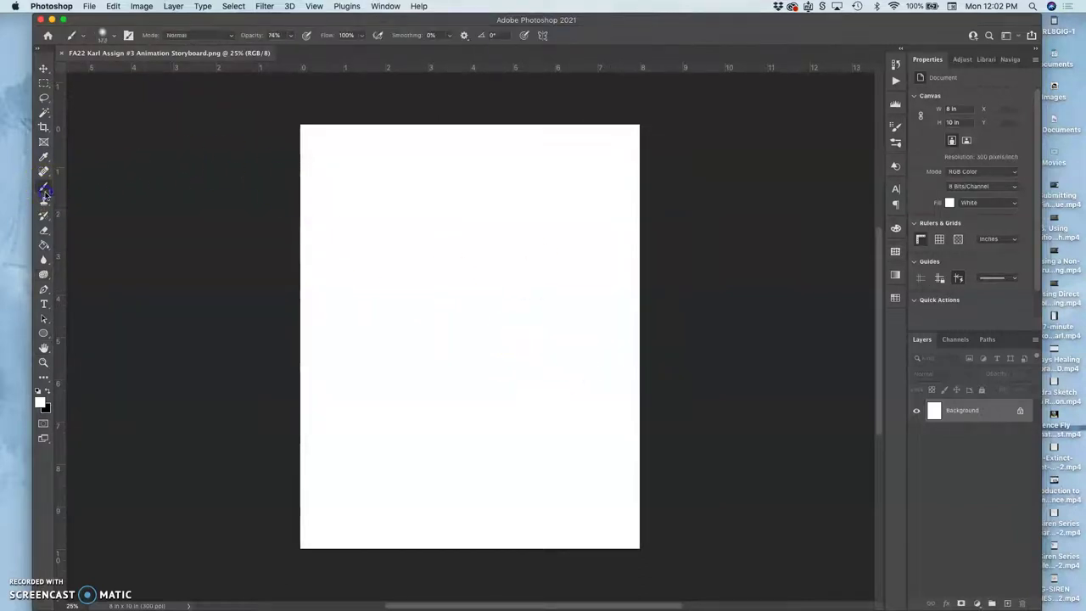
left_click(38, 393)
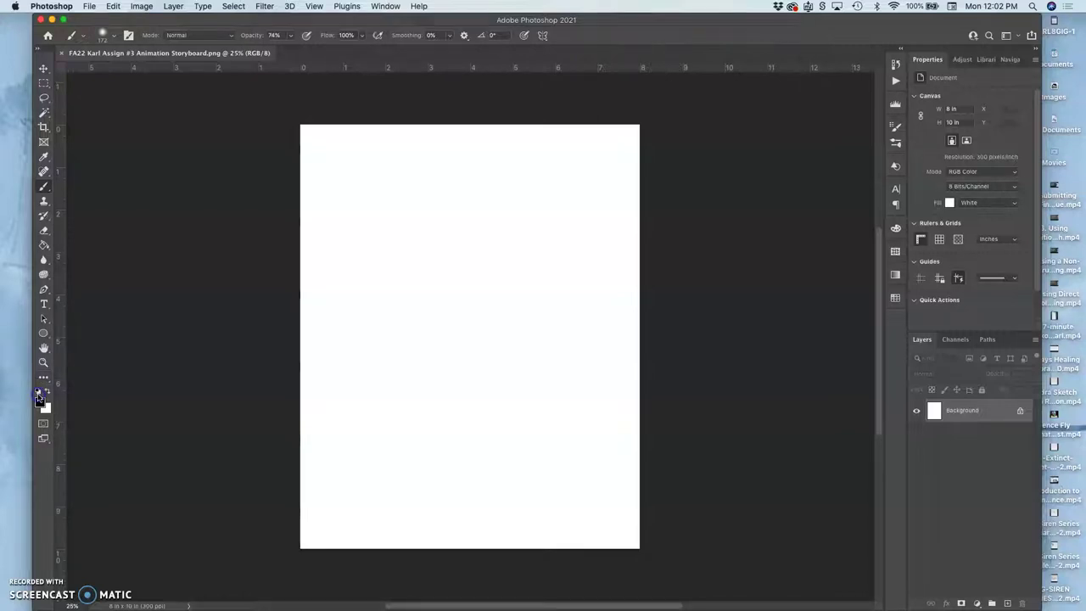
Set the brush to about 41 px size and 79% hardness.
left_click(113, 38)
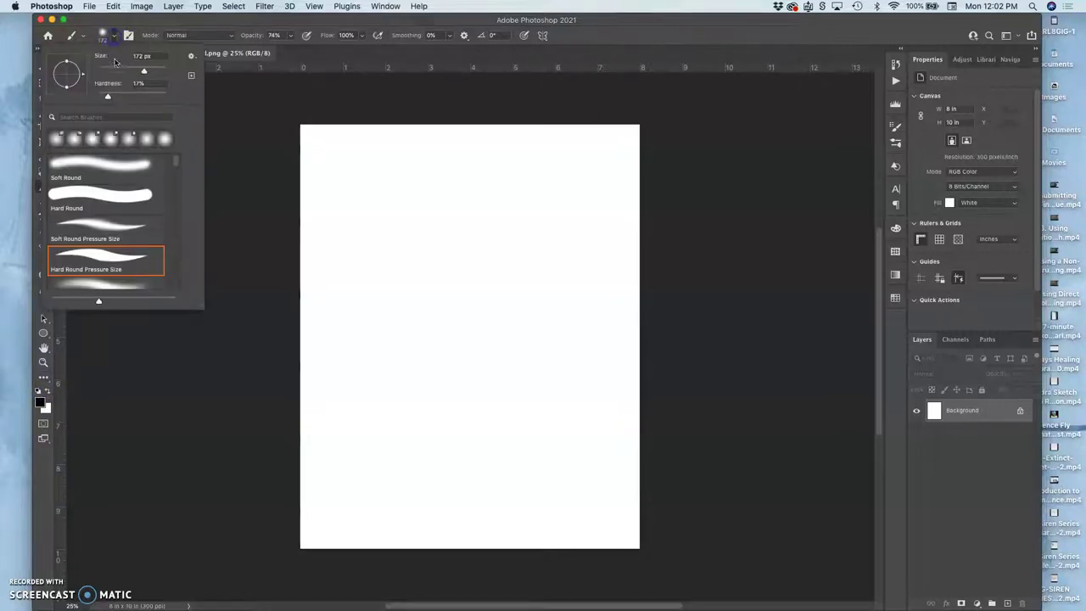
left_click_drag(110, 95, 125, 72)
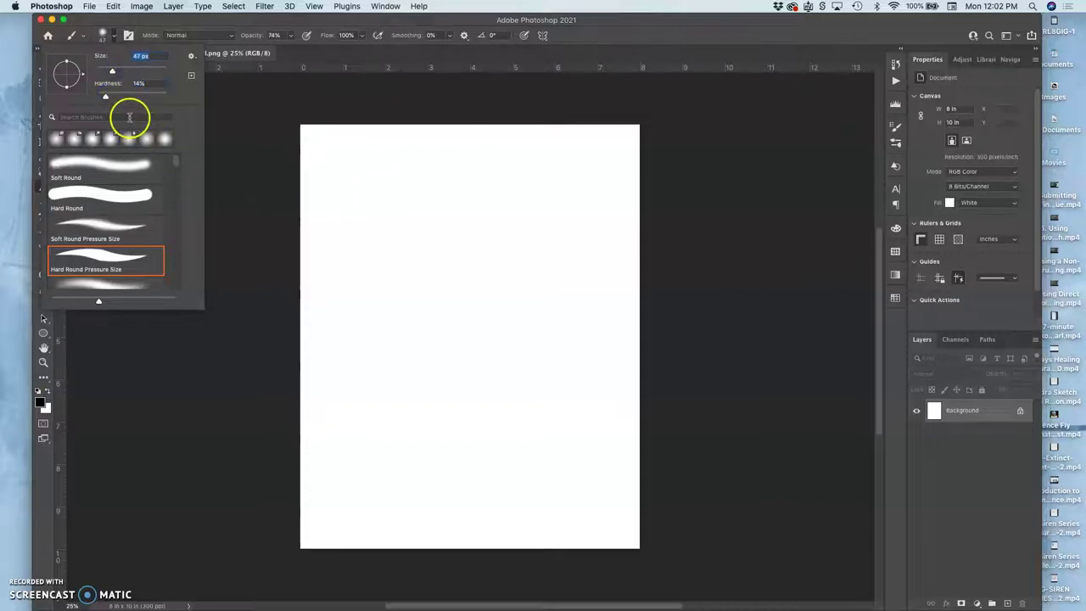
left_click(106, 99)
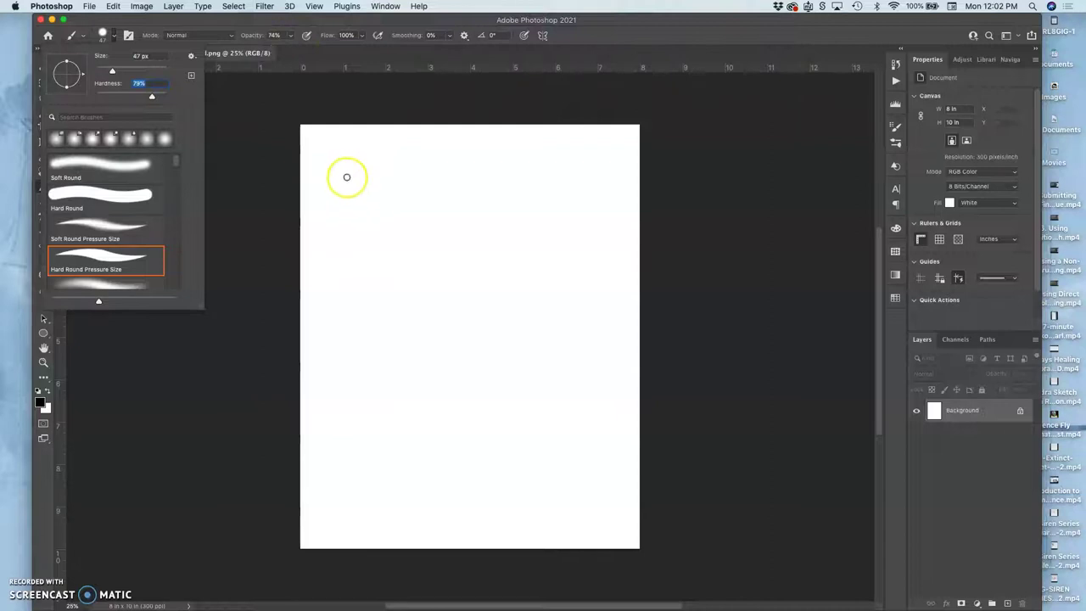
left_click(112, 71)
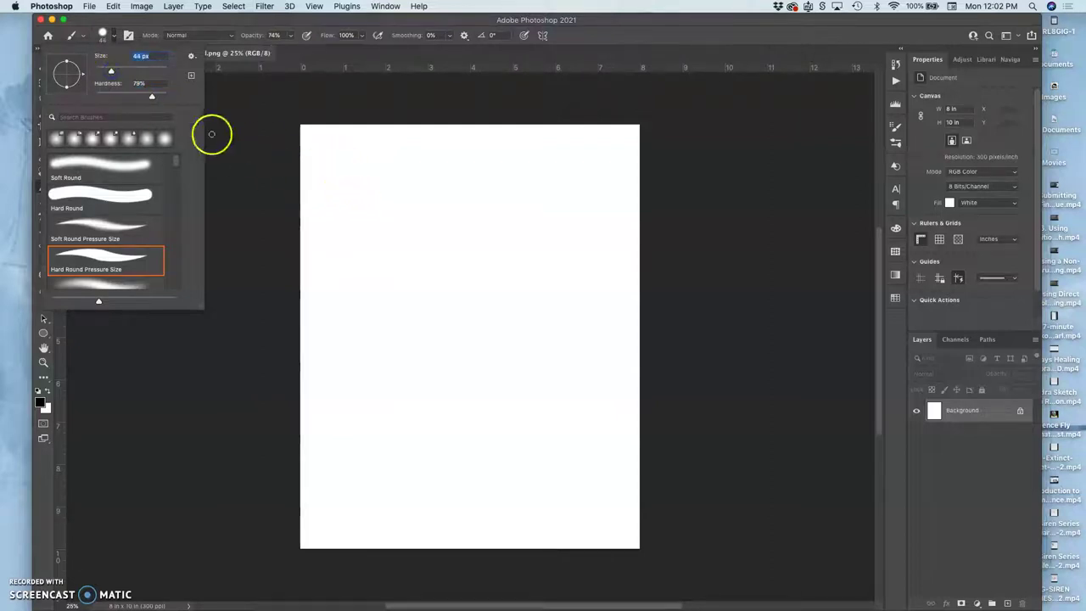
left_click_drag(111, 71, 109, 71)
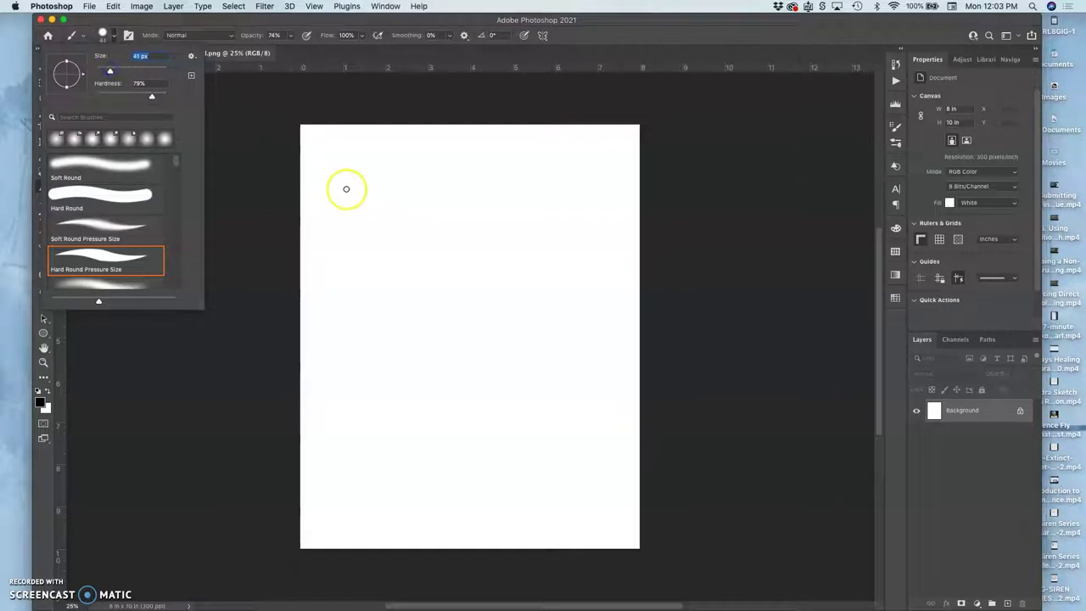
Draw the three square panel outlines of the top row.
left_click_drag(327, 173, 330, 241)
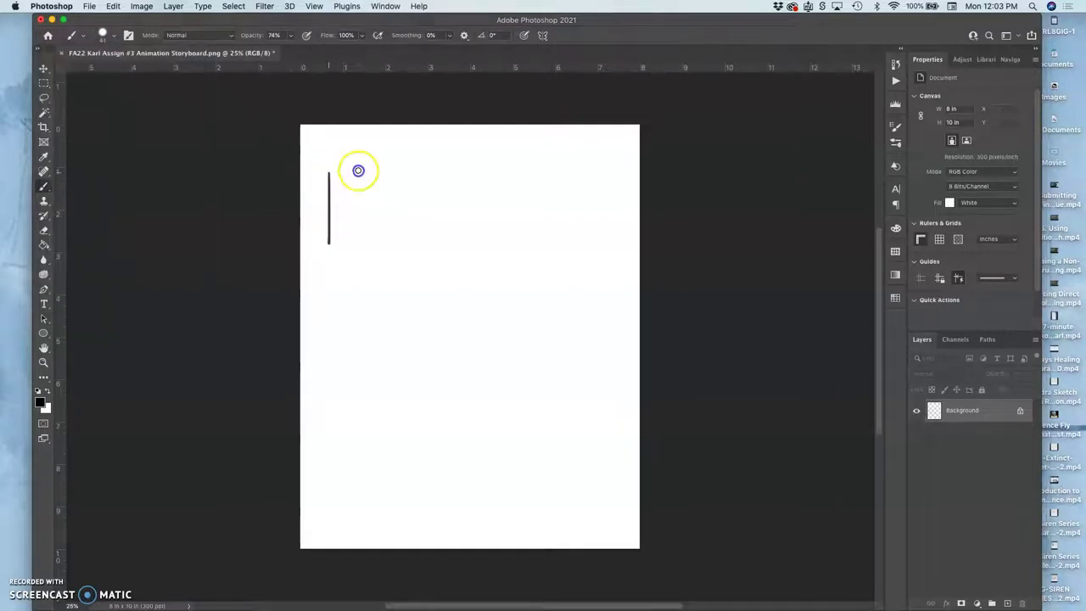
left_click_drag(329, 172, 403, 165)
mouse_move(405, 243)
left_mouse_down()
mouse_move(406, 178)
mouse_move(406, 242)
left_mouse_up()
left_click_drag(327, 250, 408, 246)
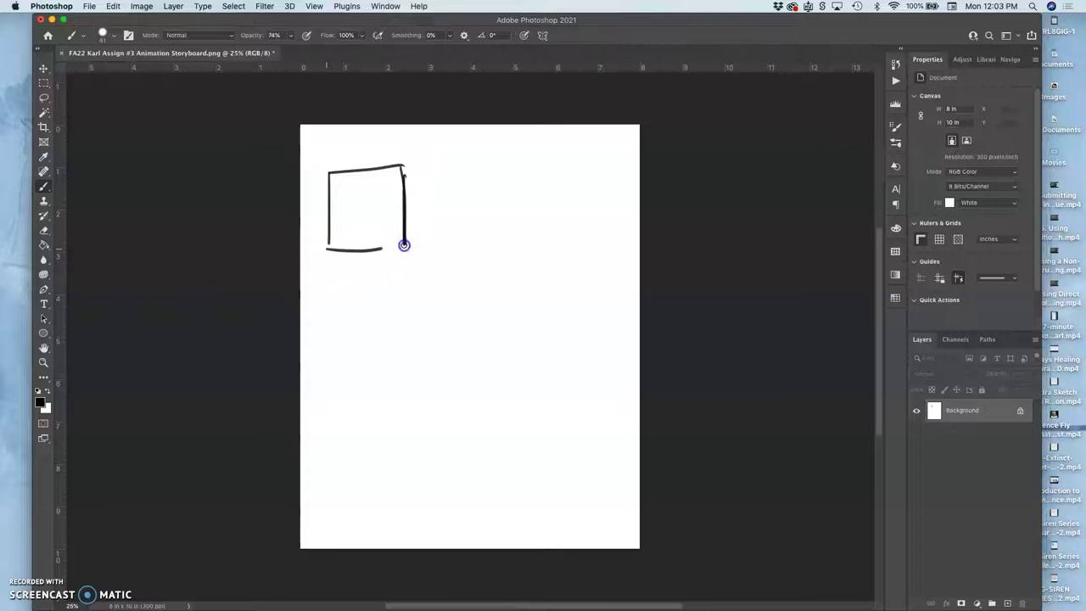
mouse_move(430, 167)
left_mouse_down()
mouse_move(431, 241)
mouse_move(466, 168)
mouse_move(510, 164)
mouse_move(501, 246)
left_mouse_up()
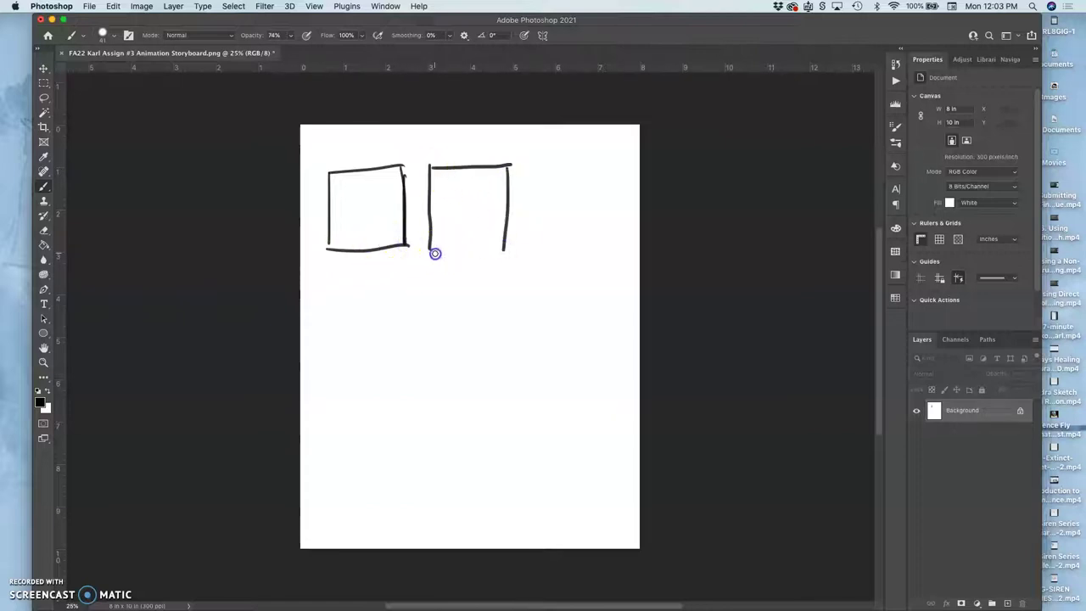
left_click_drag(431, 249, 500, 245)
mouse_move(527, 167)
left_mouse_down()
mouse_move(526, 248)
mouse_move(612, 250)
mouse_move(610, 158)
mouse_move(527, 165)
left_mouse_up()
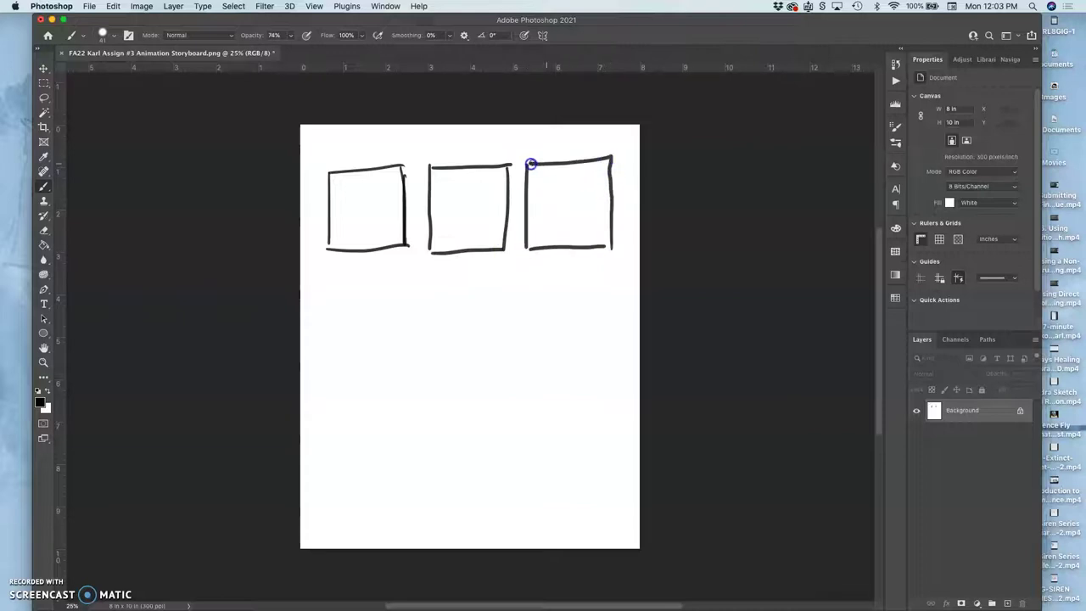
Draw the middle- and bottom-row panel outlines to complete the 3×3 grid.
left_click_drag(324, 283, 326, 352)
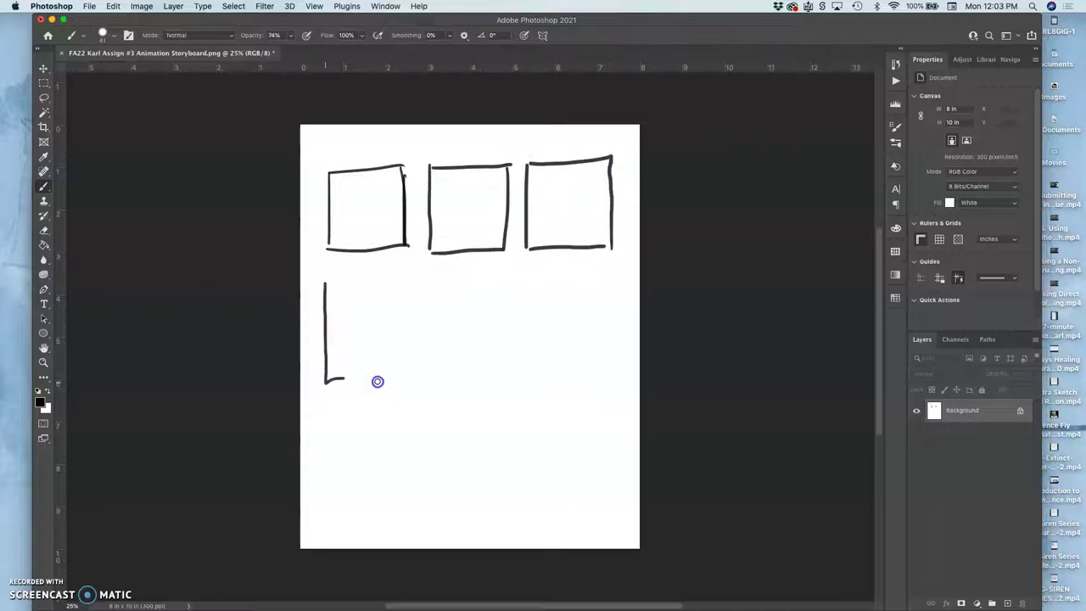
mouse_move(378, 381)
left_mouse_down()
mouse_move(417, 372)
mouse_move(414, 287)
mouse_move(327, 285)
left_mouse_up()
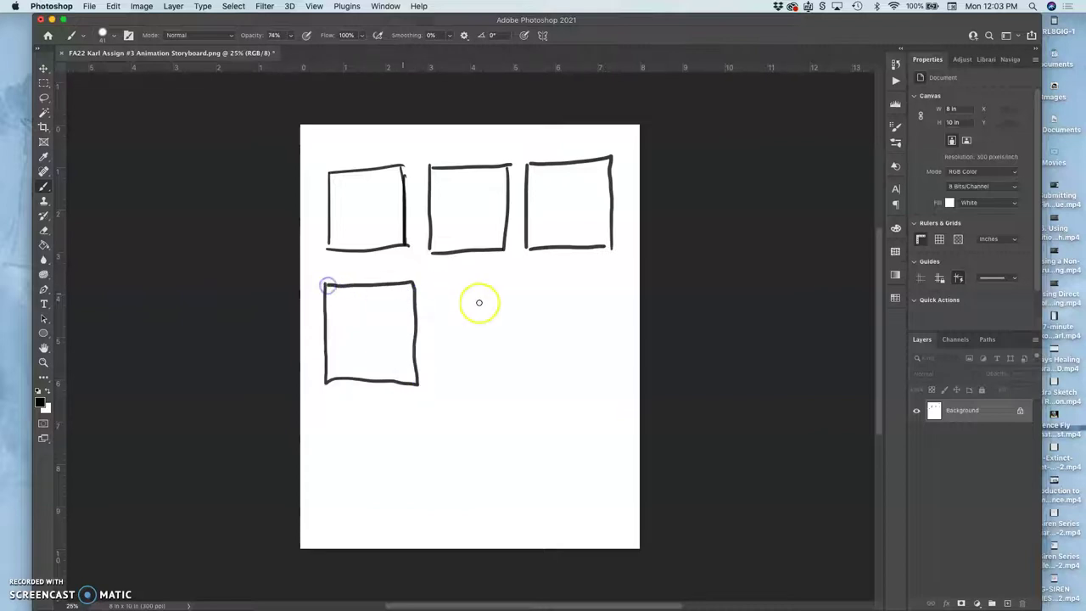
left_click_drag(431, 281, 431, 324)
left_click_drag(435, 379, 509, 380)
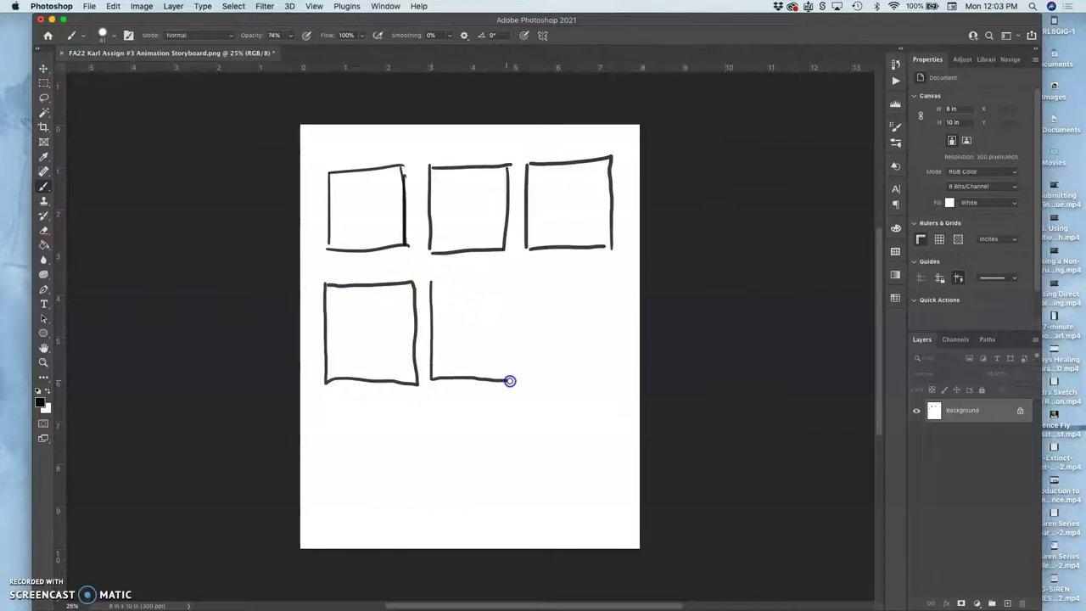
mouse_move(520, 341)
left_mouse_down()
mouse_move(516, 282)
mouse_move(431, 282)
left_mouse_up()
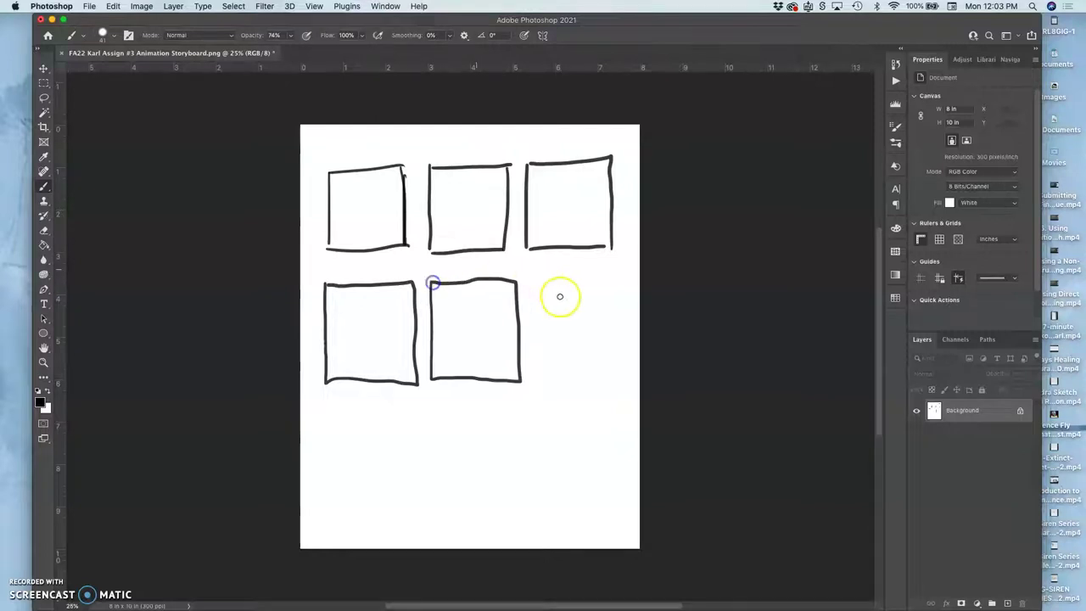
mouse_move(535, 279)
left_mouse_down()
mouse_move(536, 377)
mouse_move(631, 366)
mouse_move(624, 280)
mouse_move(532, 280)
left_mouse_up()
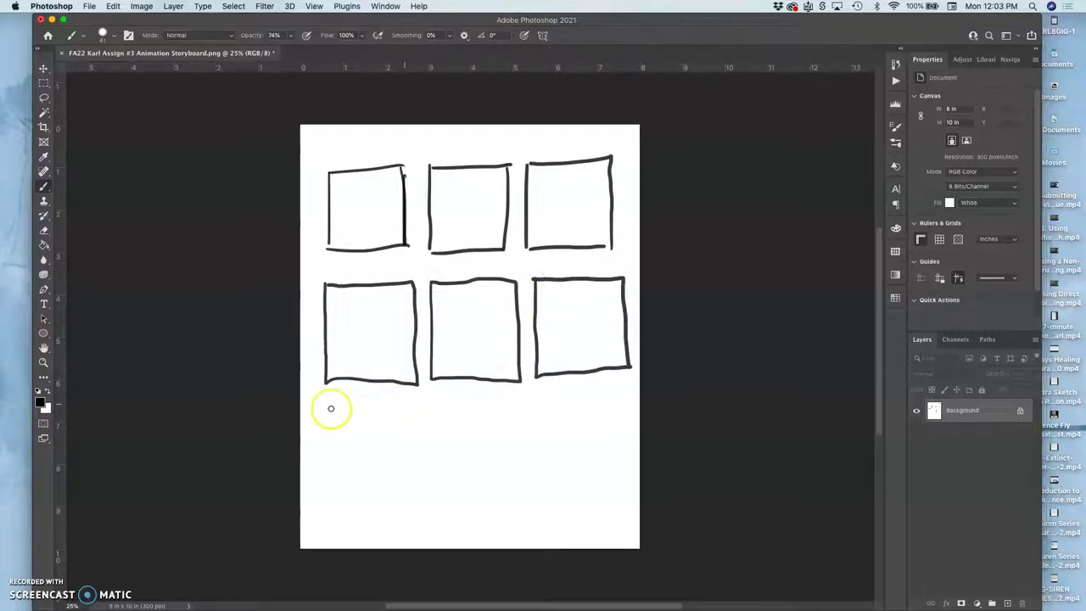
mouse_move(347, 501)
left_mouse_down()
mouse_move(426, 504)
mouse_move(422, 405)
mouse_move(334, 412)
mouse_move(437, 420)
mouse_move(440, 504)
left_mouse_up()
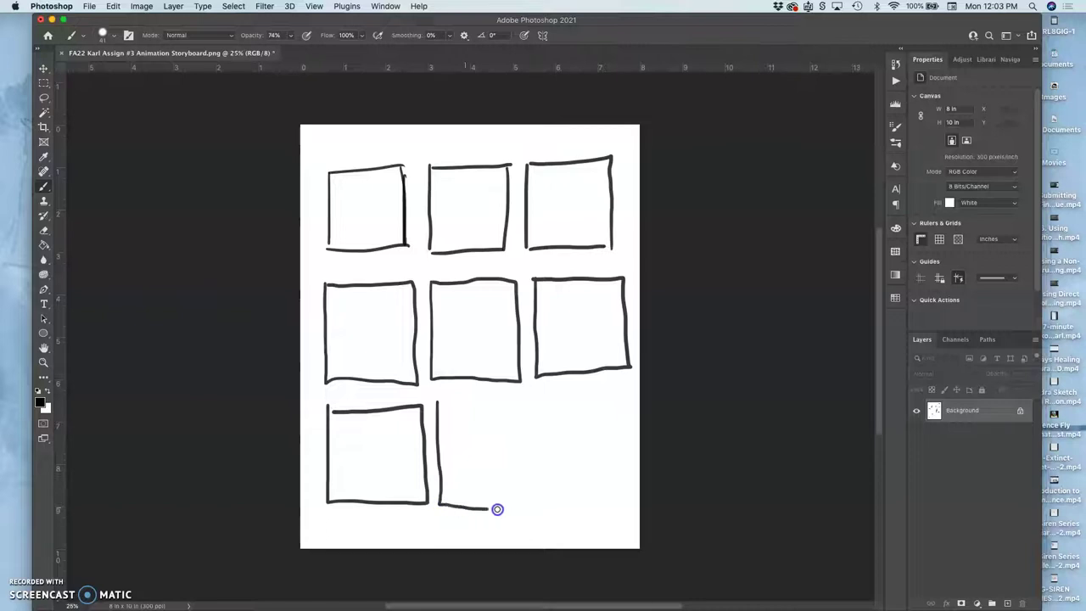
mouse_move(532, 509)
left_mouse_down()
mouse_move(530, 412)
mouse_move(438, 410)
left_mouse_up()
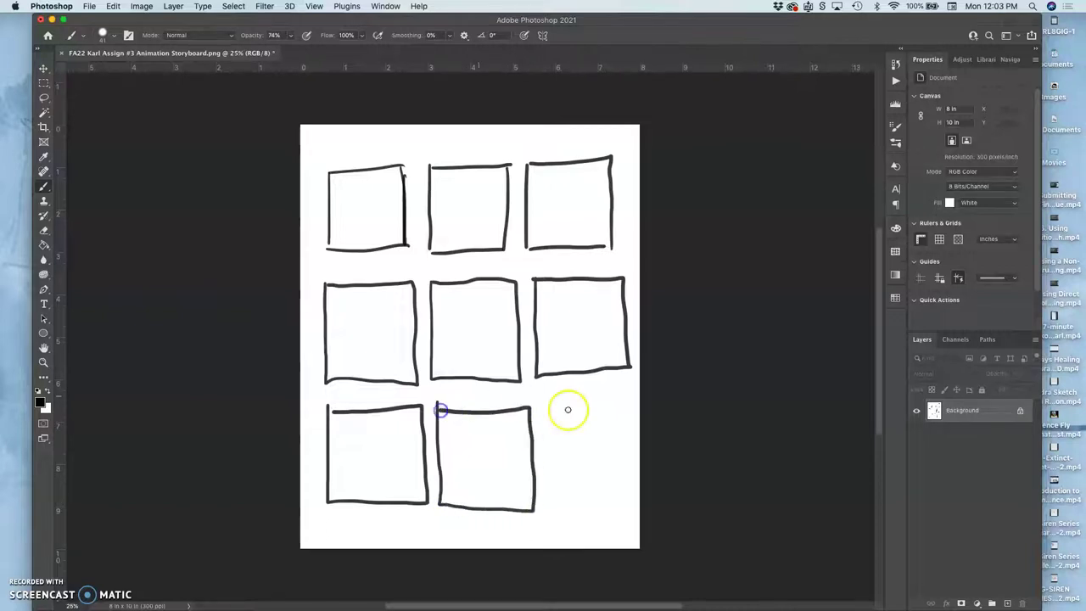
mouse_move(547, 410)
left_mouse_down()
mouse_move(550, 503)
mouse_move(635, 501)
mouse_move(630, 402)
mouse_move(552, 408)
left_mouse_up()
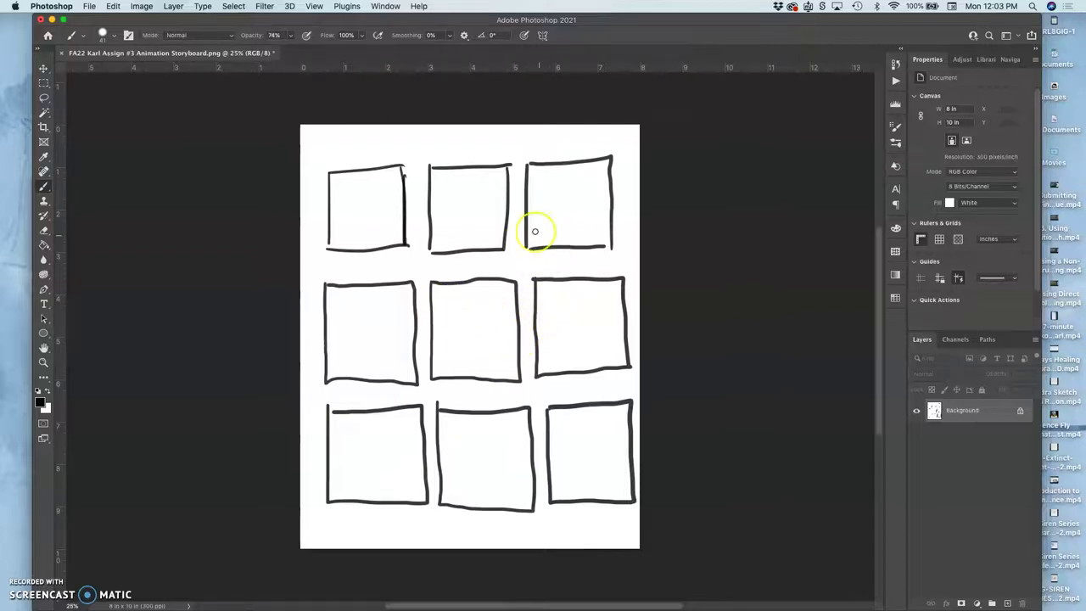
Lower the brush opacity to 38% and add an empty Layer 1 above Background.
left_click(291, 34)
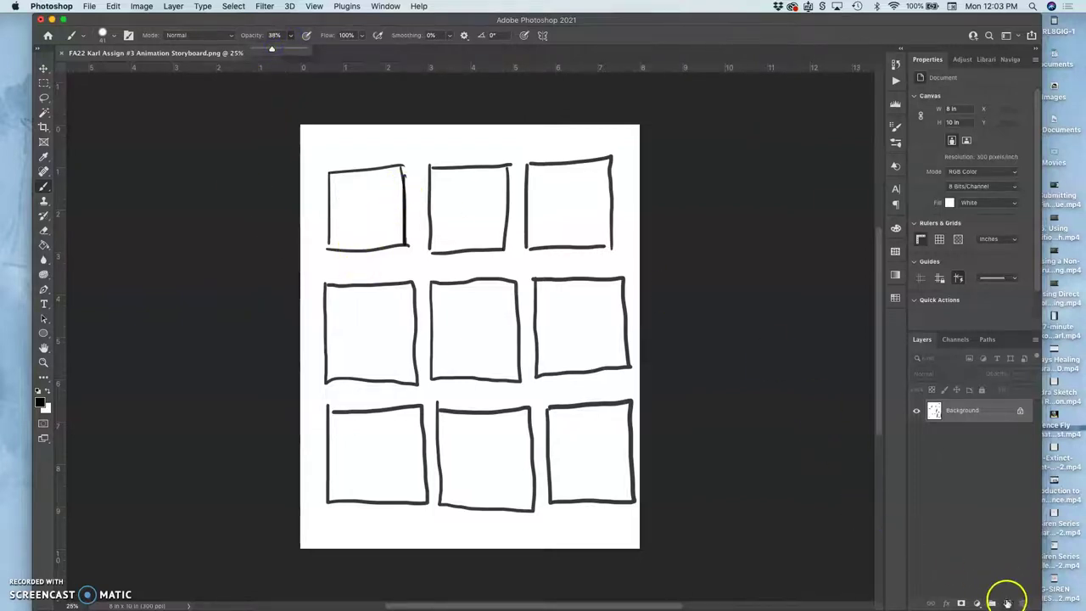
left_click(1009, 605)
left_click(1009, 605)
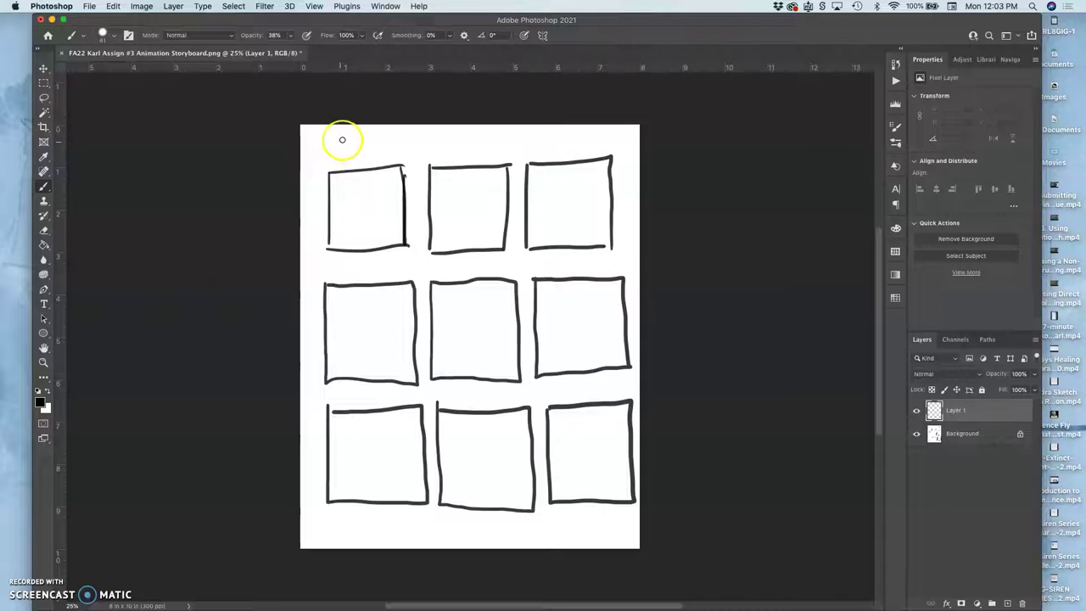
Handwrite '1. character', '2. setting' and '3. illusion of time passing' along the top, starting the first underline.
mouse_move(310, 148)
left_mouse_down()
mouse_move(353, 134)
mouse_move(310, 163)
left_mouse_up()
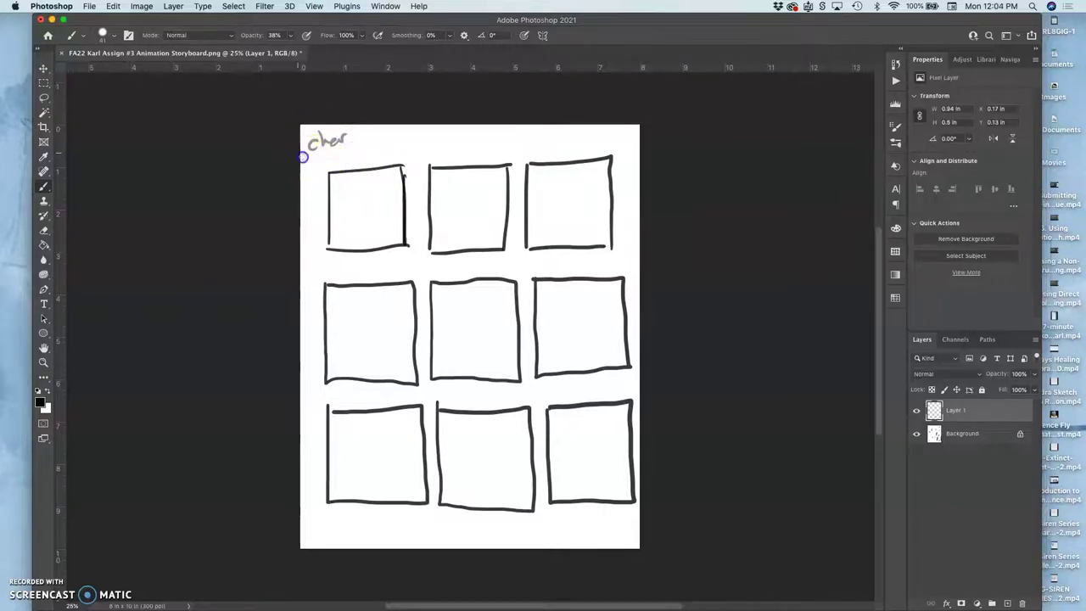
left_click(401, 148)
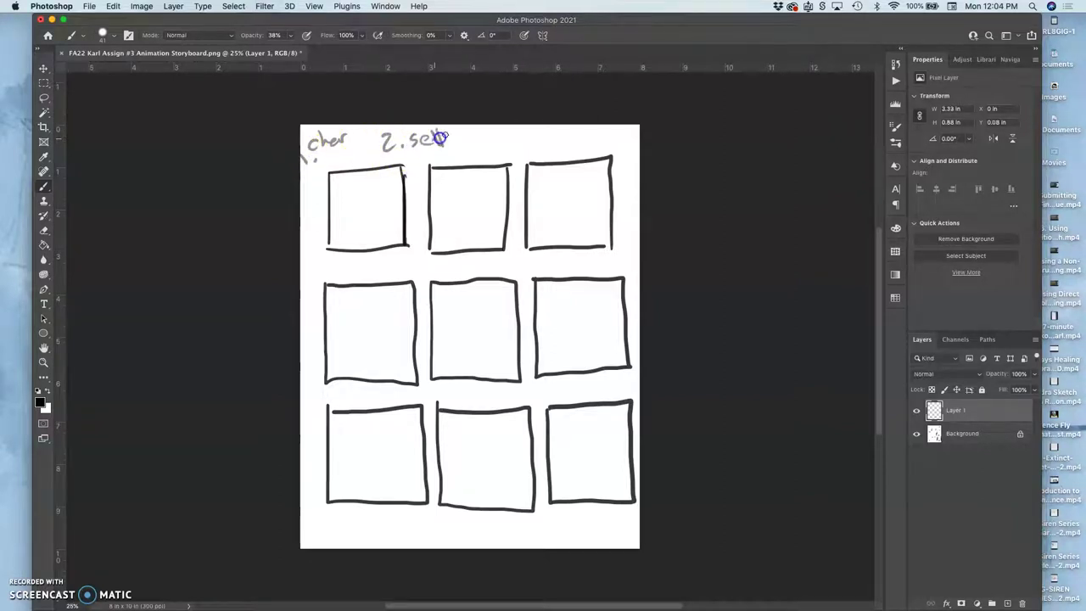
mouse_move(471, 136)
left_mouse_down()
mouse_move(470, 155)
mouse_move(498, 149)
left_mouse_up()
left_click(514, 144)
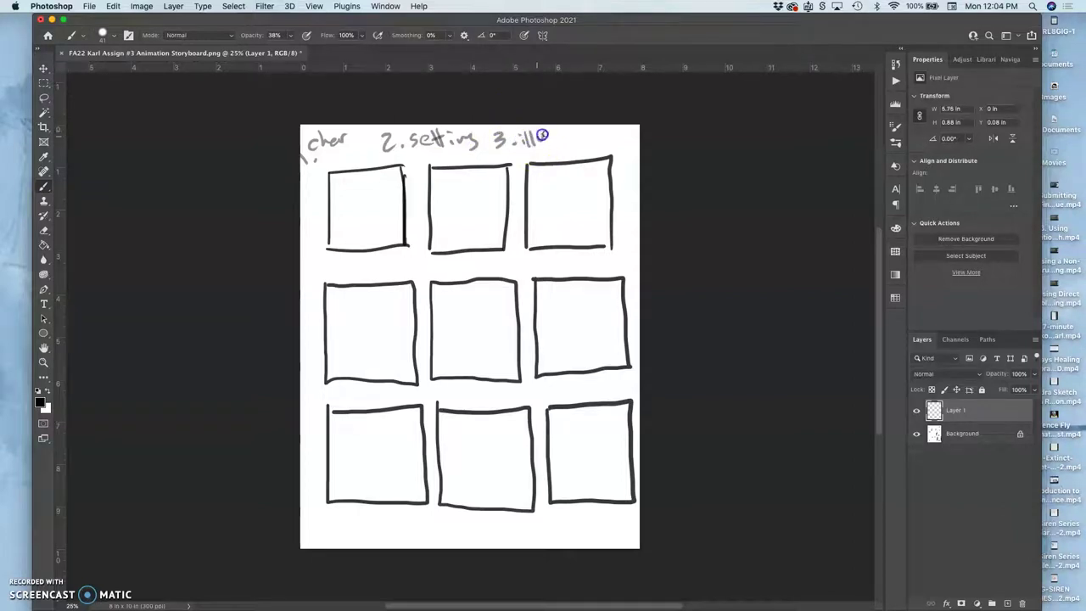
left_click_drag(572, 134, 582, 130)
left_click_drag(607, 129, 603, 141)
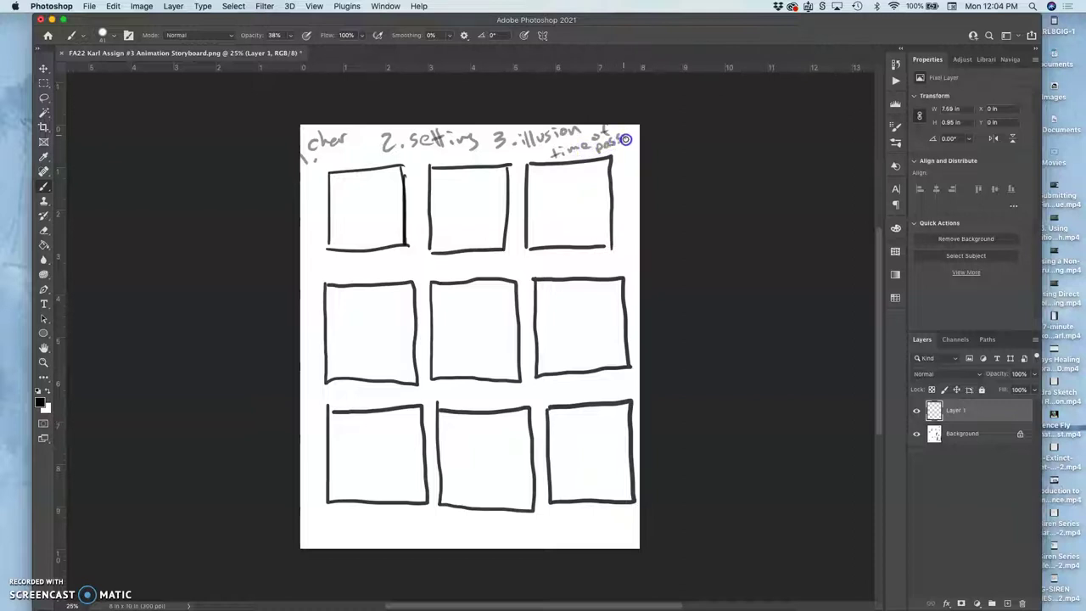
left_click_drag(633, 139, 637, 146)
left_click_drag(313, 158, 351, 146)
Draw a short brush underline beneath the '2. setting' heading.
mouse_move(418, 157)
left_mouse_down()
mouse_move(466, 154)
mouse_move(411, 156)
left_mouse_up()
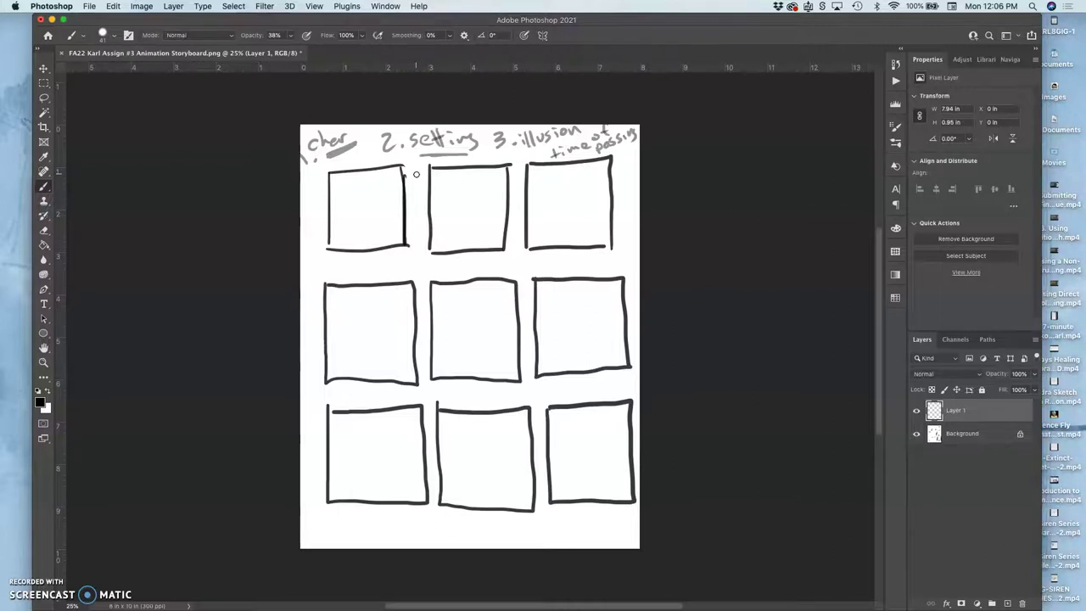
Retrace the '3.' to make it bolder, undoing the stray thick stroke on panel one's edge.
left_click_drag(496, 136, 507, 150)
left_click_drag(431, 168, 444, 174)
left_click_drag(406, 248, 405, 175)
key("super+z")
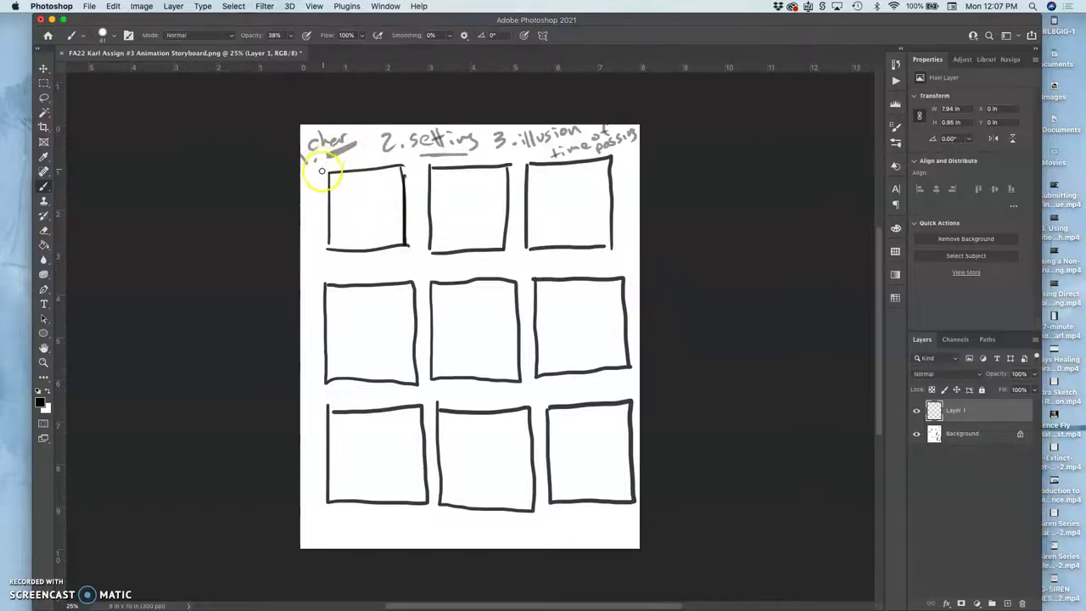
Write 'Swamp Fox' under character and 'Jungle' under setting, then start the caption under panel one.
mouse_move(322, 171)
left_mouse_down()
mouse_move(308, 165)
mouse_move(320, 175)
mouse_move(360, 149)
mouse_move(383, 150)
left_mouse_up()
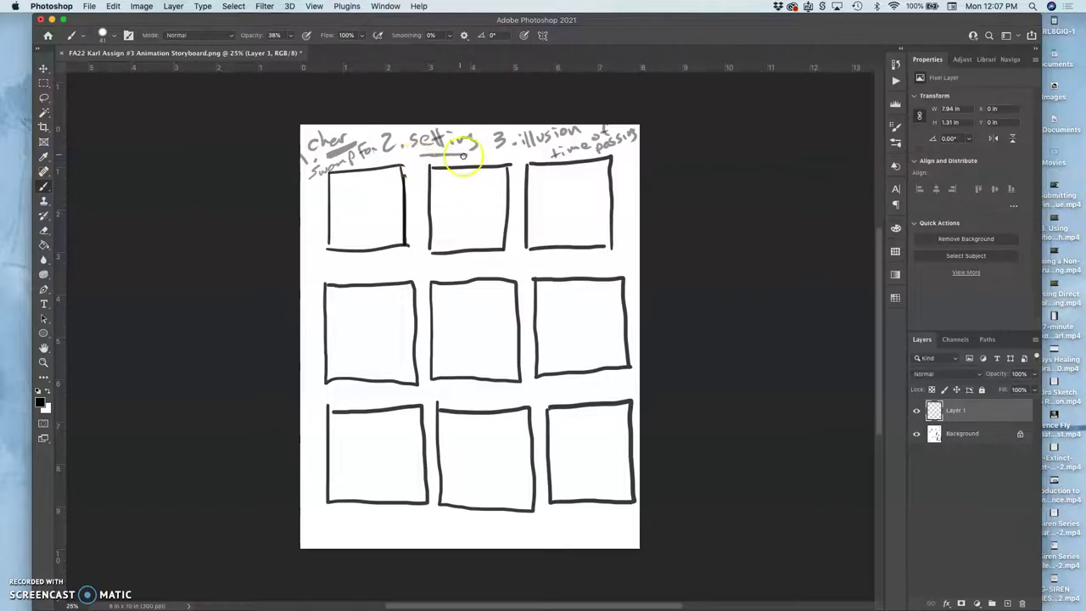
mouse_move(463, 155)
left_mouse_down()
mouse_move(451, 165)
mouse_move(513, 156)
left_mouse_up()
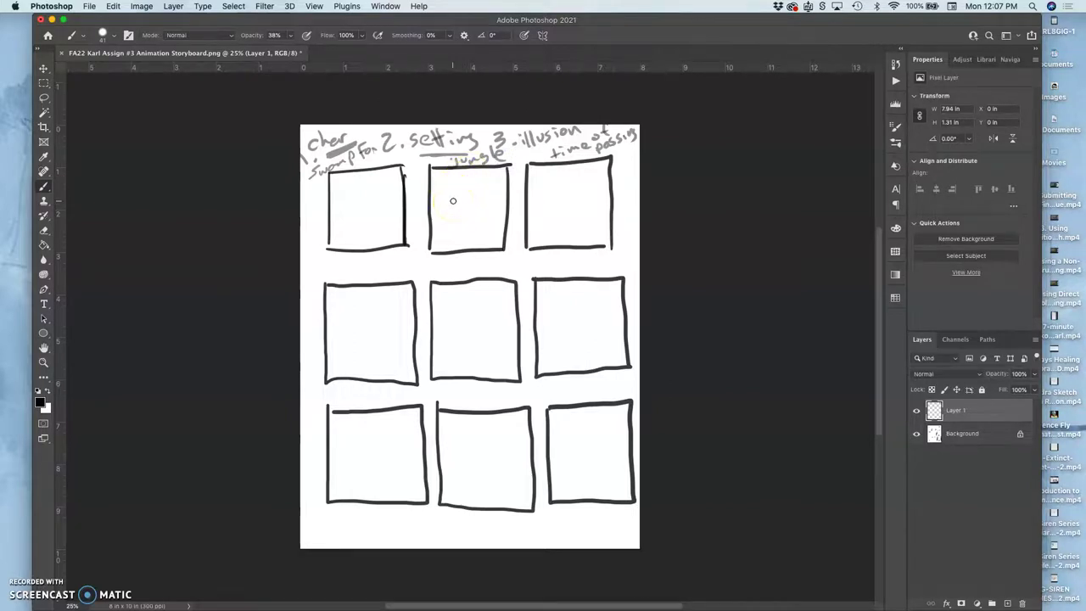
left_click(445, 213)
left_click(539, 139)
mouse_move(614, 151)
left_mouse_down()
mouse_move(623, 160)
mouse_move(609, 170)
mouse_move(604, 161)
left_mouse_up()
mouse_move(322, 260)
left_mouse_down()
mouse_move(330, 269)
mouse_move(344, 261)
left_mouse_up()
Write 'Est. Jungle' under panel one, sketch grass in panels one and two, and bracket the top row.
left_click(348, 271)
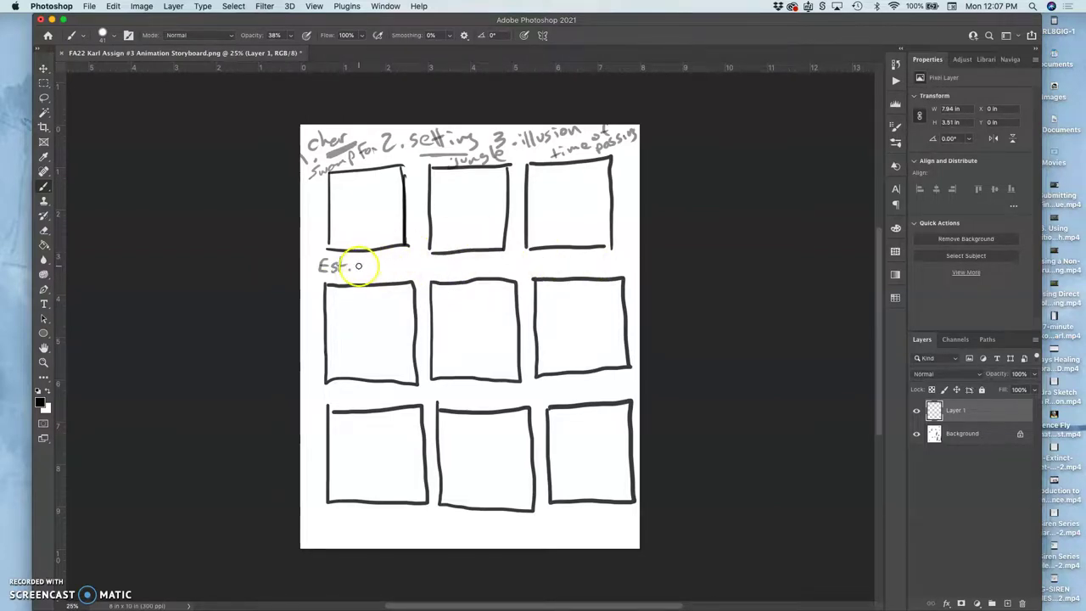
mouse_move(359, 260)
left_mouse_down()
mouse_move(391, 273)
mouse_move(414, 260)
left_mouse_up()
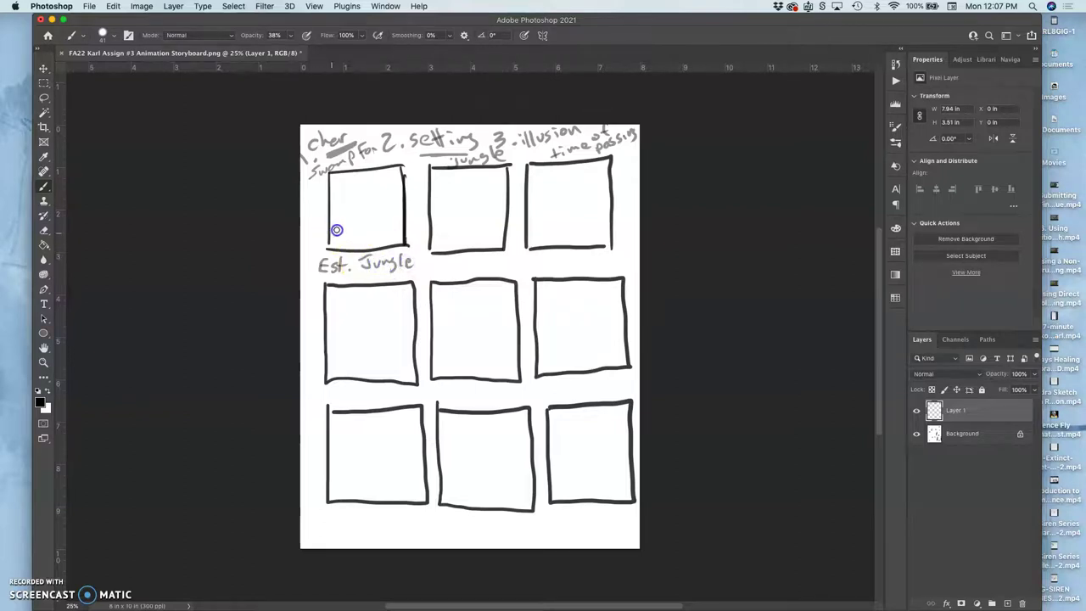
mouse_move(333, 231)
left_mouse_down()
mouse_move(361, 212)
mouse_move(391, 226)
left_mouse_up()
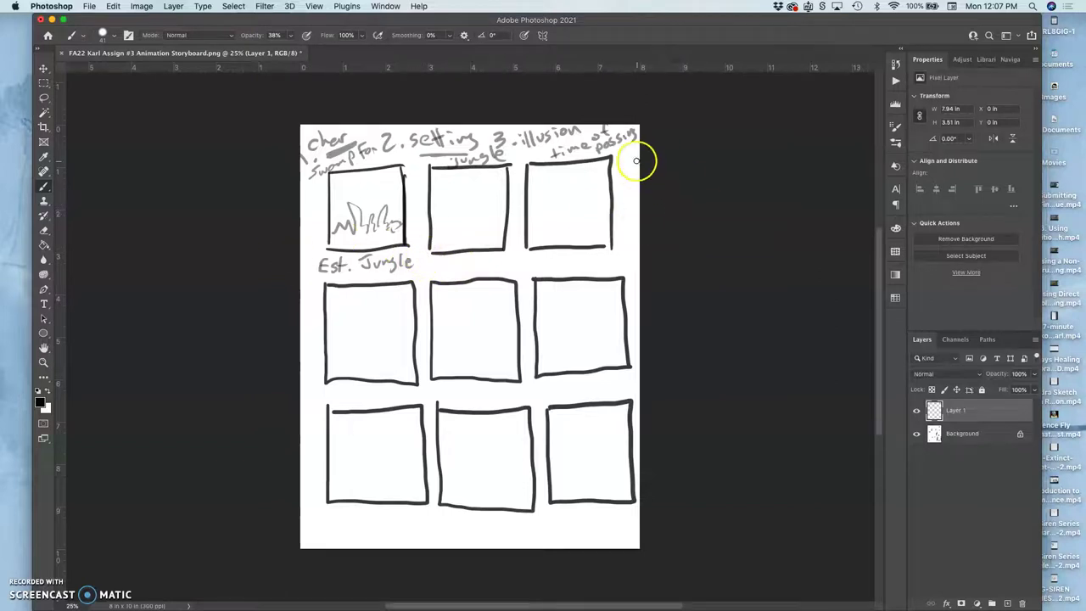
mouse_move(623, 156)
left_mouse_down()
mouse_move(628, 240)
mouse_move(613, 248)
left_mouse_up()
mouse_move(439, 230)
left_mouse_down()
mouse_move(456, 228)
mouse_move(447, 208)
mouse_move(465, 195)
mouse_move(470, 225)
mouse_move(478, 216)
mouse_move(504, 227)
mouse_move(475, 181)
mouse_move(490, 185)
mouse_move(489, 203)
mouse_move(455, 190)
mouse_move(461, 181)
mouse_move(439, 186)
mouse_move(444, 213)
left_mouse_up()
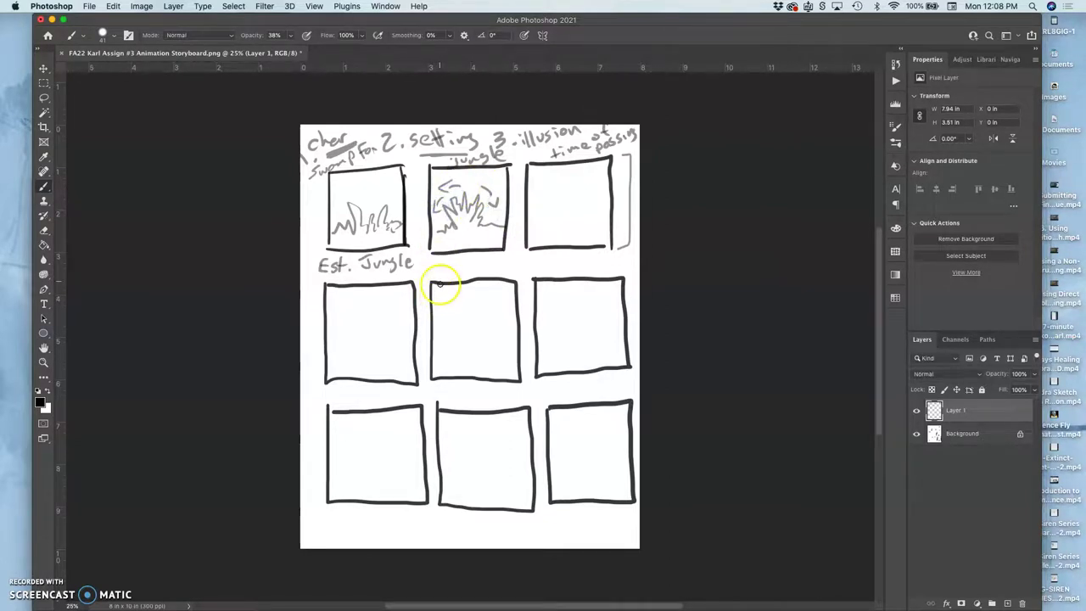
Caption panel two 'Fern start' and sketch grass and a fern in panel three.
mouse_move(529, 207)
left_mouse_down()
mouse_move(490, 204)
mouse_move(489, 185)
mouse_move(464, 186)
mouse_move(479, 225)
left_mouse_up()
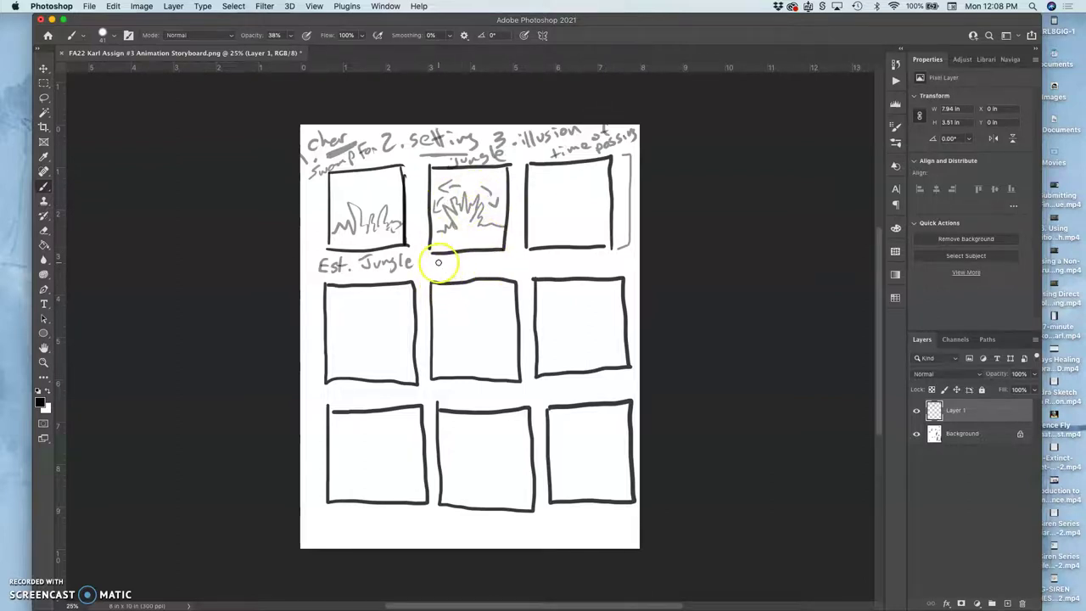
left_click_drag(438, 263, 519, 260)
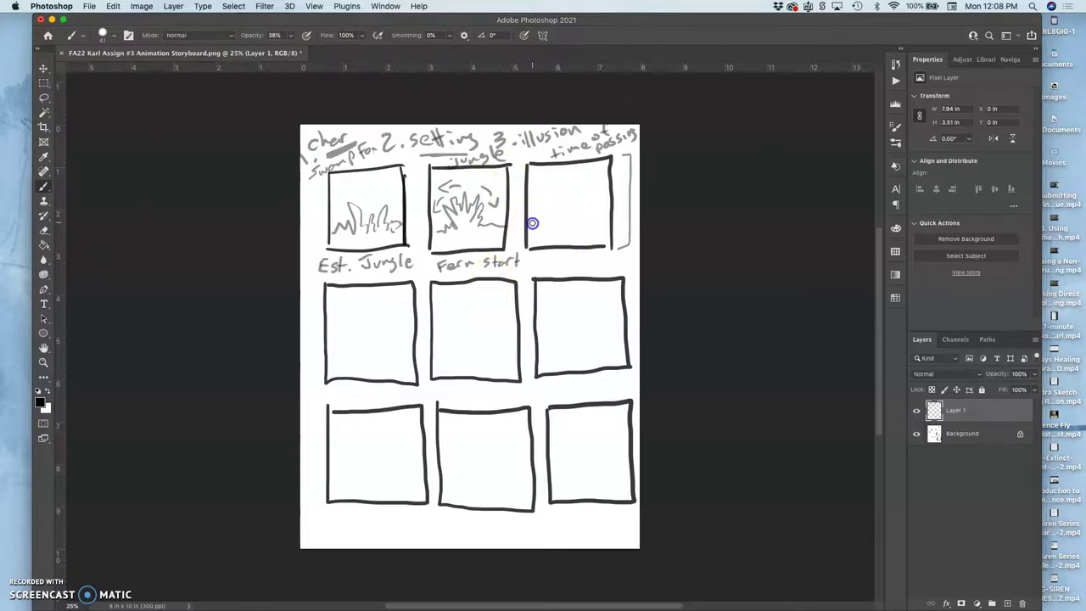
mouse_move(532, 223)
left_mouse_down()
mouse_move(548, 218)
mouse_move(551, 176)
mouse_move(562, 195)
mouse_move(589, 179)
mouse_move(579, 199)
mouse_move(588, 200)
left_mouse_up()
left_click_drag(594, 220, 601, 217)
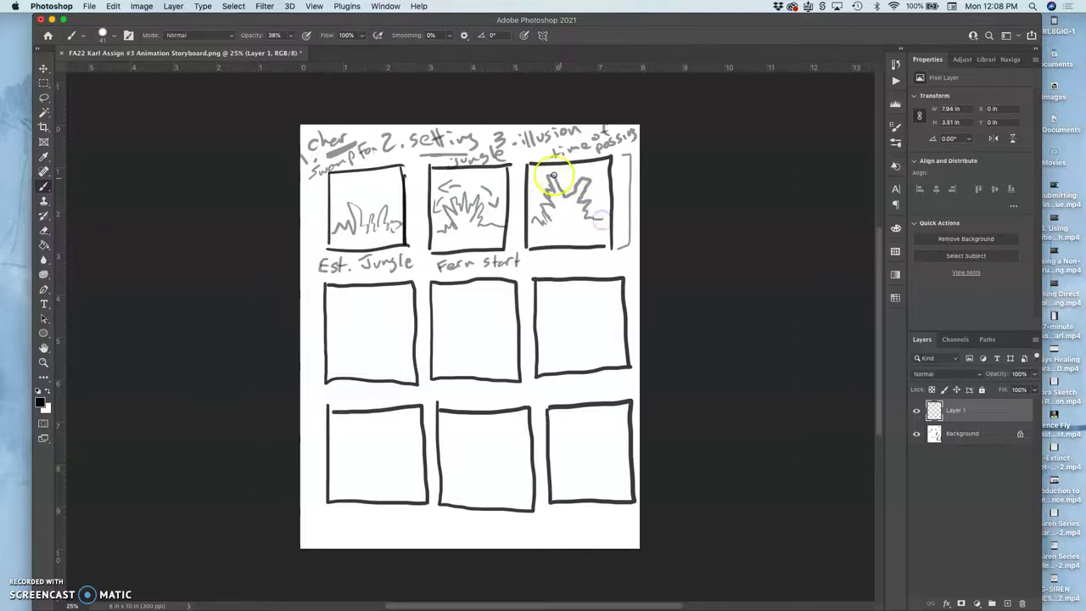
mouse_move(565, 185)
left_mouse_down()
mouse_move(580, 178)
mouse_move(568, 189)
left_mouse_up()
Caption panel three 'Mouth opens' with 'up' inserted, and add zigzag detail to its fern.
mouse_move(540, 267)
left_mouse_down()
mouse_move(596, 257)
mouse_move(605, 267)
mouse_move(635, 256)
left_mouse_up()
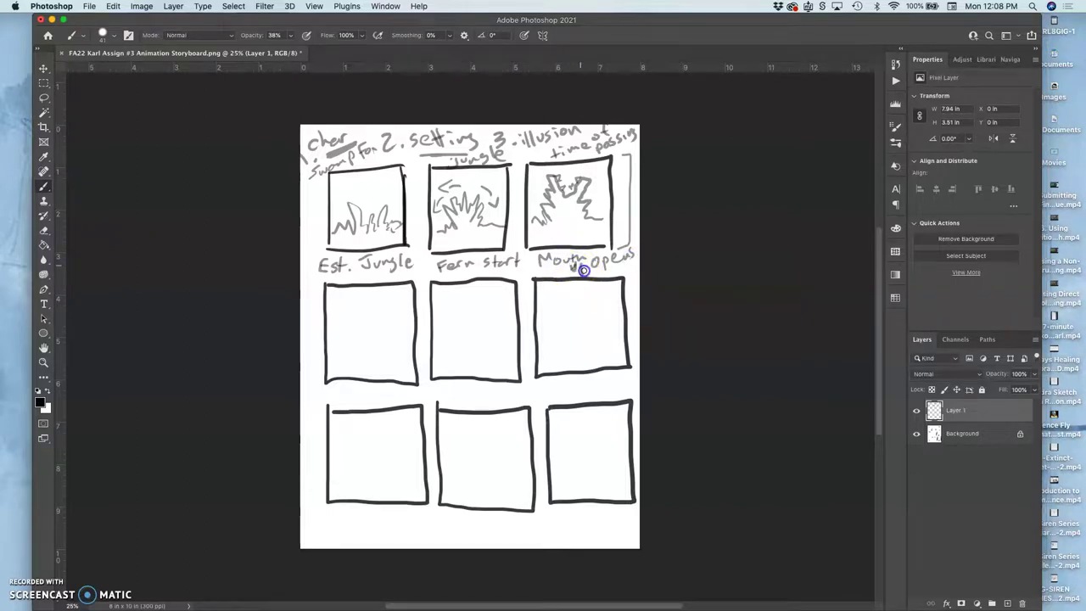
left_click_drag(584, 270, 582, 274)
mouse_move(583, 201)
left_mouse_down()
mouse_move(587, 216)
mouse_move(604, 210)
mouse_move(536, 231)
left_mouse_up()
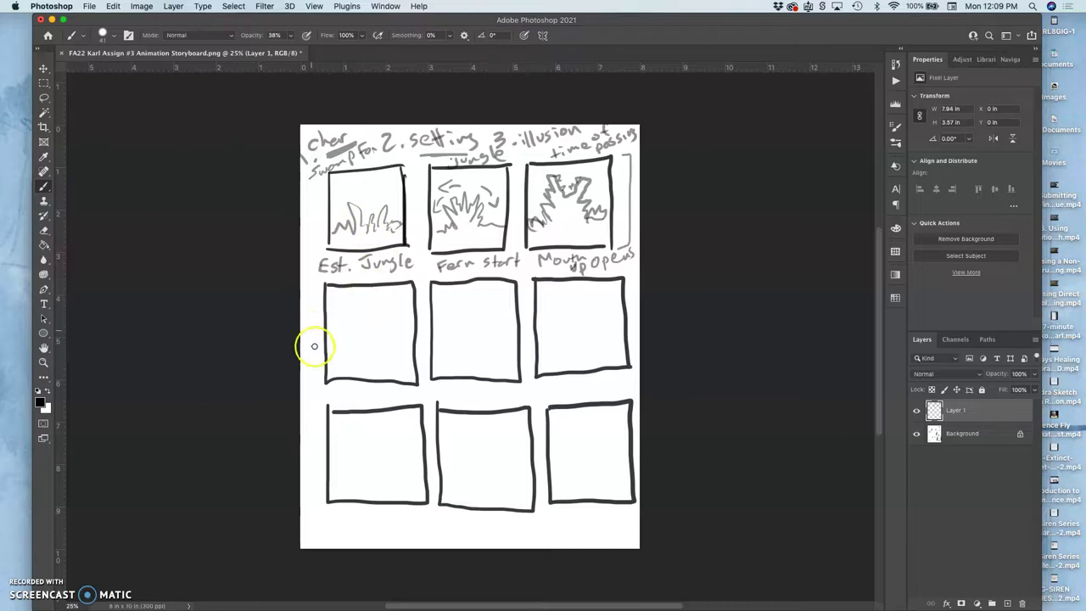
Write 'intro: Swamp Fox' under the middle-left panel and sketch the fox above it, undoing stray strokes.
left_click(312, 394)
left_click_drag(339, 393, 340, 389)
left_click(345, 389)
left_click(344, 395)
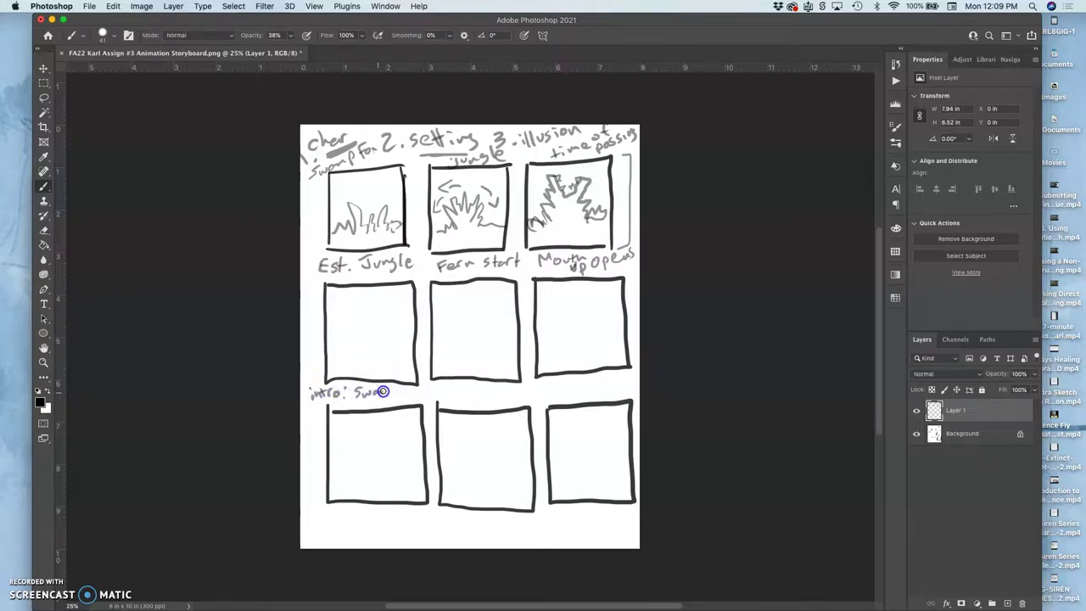
mouse_move(389, 392)
left_mouse_down()
mouse_move(405, 384)
mouse_move(426, 398)
left_mouse_up()
left_click_drag(425, 388, 415, 399)
mouse_move(334, 363)
left_mouse_down()
mouse_move(338, 318)
mouse_move(355, 316)
mouse_move(360, 298)
mouse_move(381, 327)
mouse_move(370, 339)
mouse_move(362, 323)
mouse_move(352, 344)
mouse_move(387, 337)
mouse_move(358, 326)
mouse_move(354, 349)
mouse_move(343, 345)
mouse_move(364, 347)
mouse_move(355, 362)
mouse_move(350, 353)
mouse_move(394, 339)
left_mouse_up()
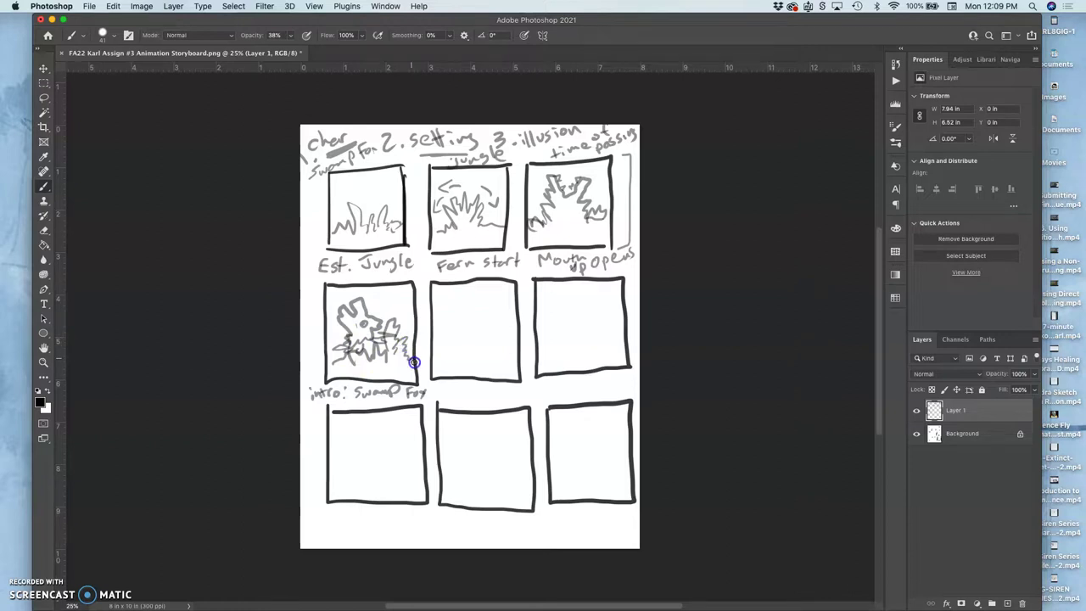
key("super+z")
key("super+z")
key("super+z")
key("super+z")
Add detail to the fox's head, sketch spiky fern fronds in the centre panel, and start its 'comes out' caption.
left_click_drag(382, 306, 375, 300)
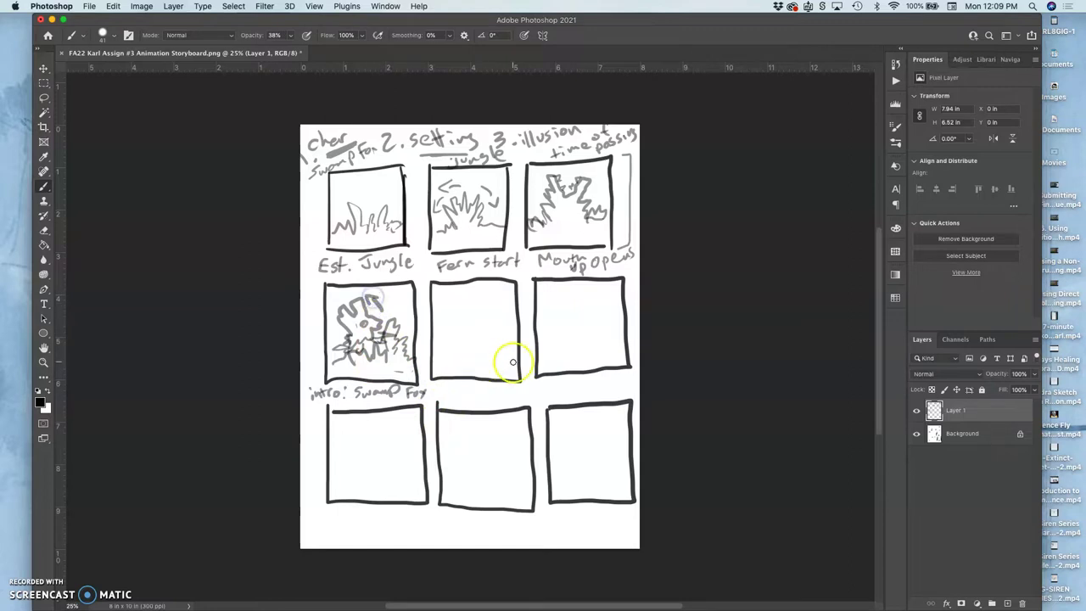
mouse_move(510, 359)
left_mouse_down()
mouse_move(484, 359)
mouse_move(485, 339)
mouse_move(451, 323)
mouse_move(450, 342)
left_mouse_up()
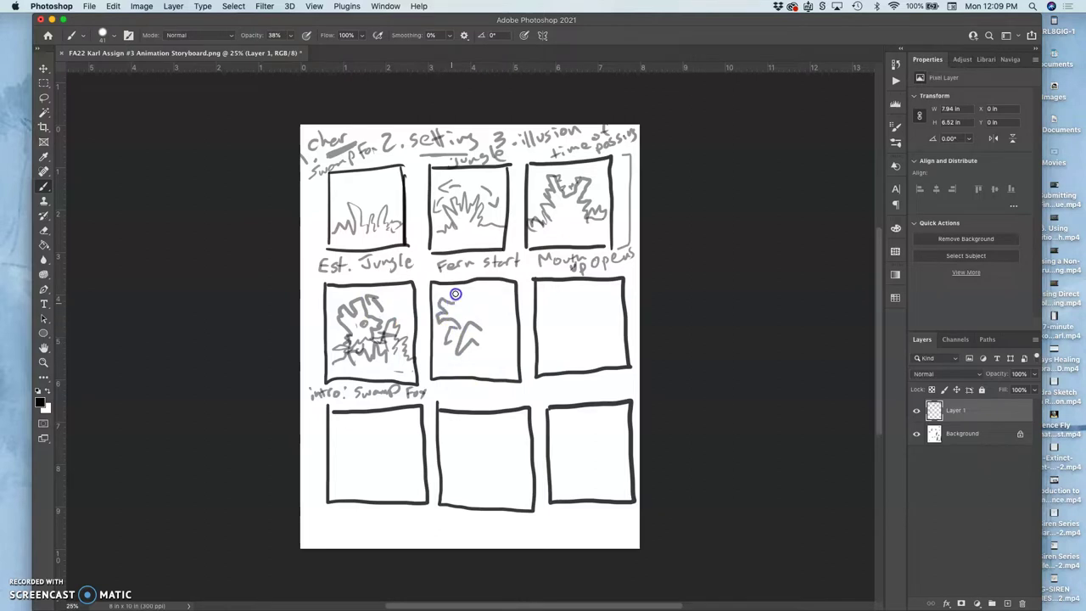
mouse_move(465, 303)
left_mouse_down()
mouse_move(502, 338)
mouse_move(492, 349)
mouse_move(442, 356)
mouse_move(505, 351)
mouse_move(517, 325)
mouse_move(507, 316)
mouse_move(516, 320)
mouse_move(504, 350)
mouse_move(481, 365)
mouse_move(478, 306)
mouse_move(458, 360)
left_mouse_up()
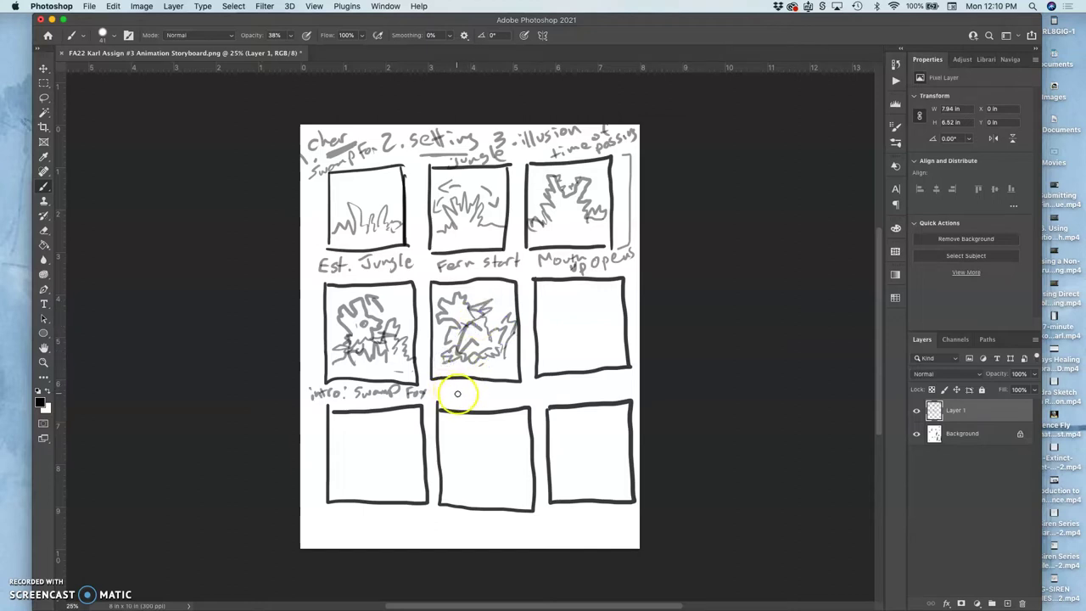
left_click_drag(457, 387, 529, 385)
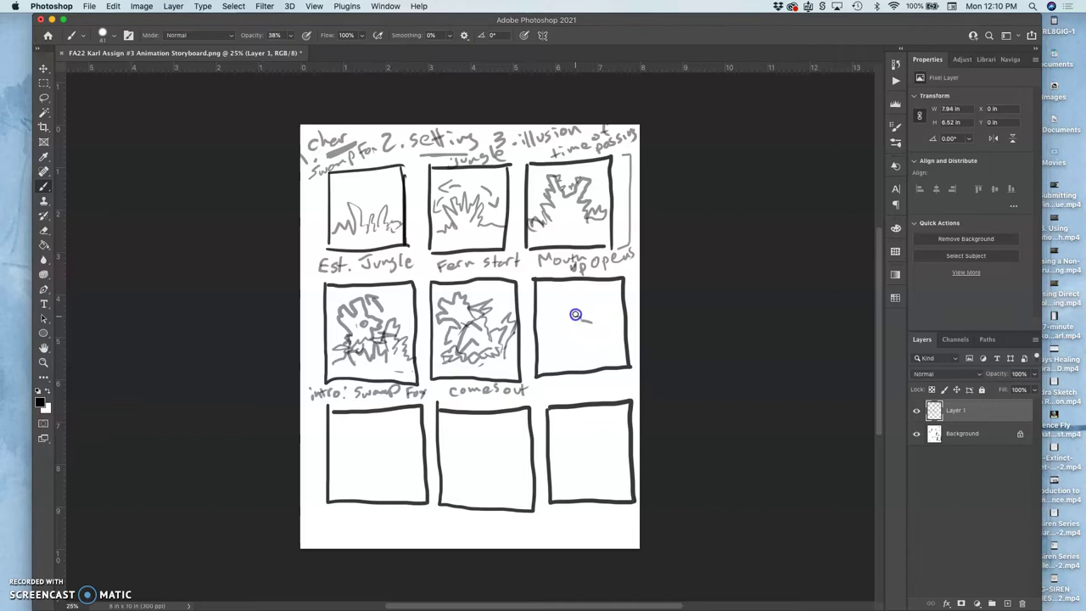